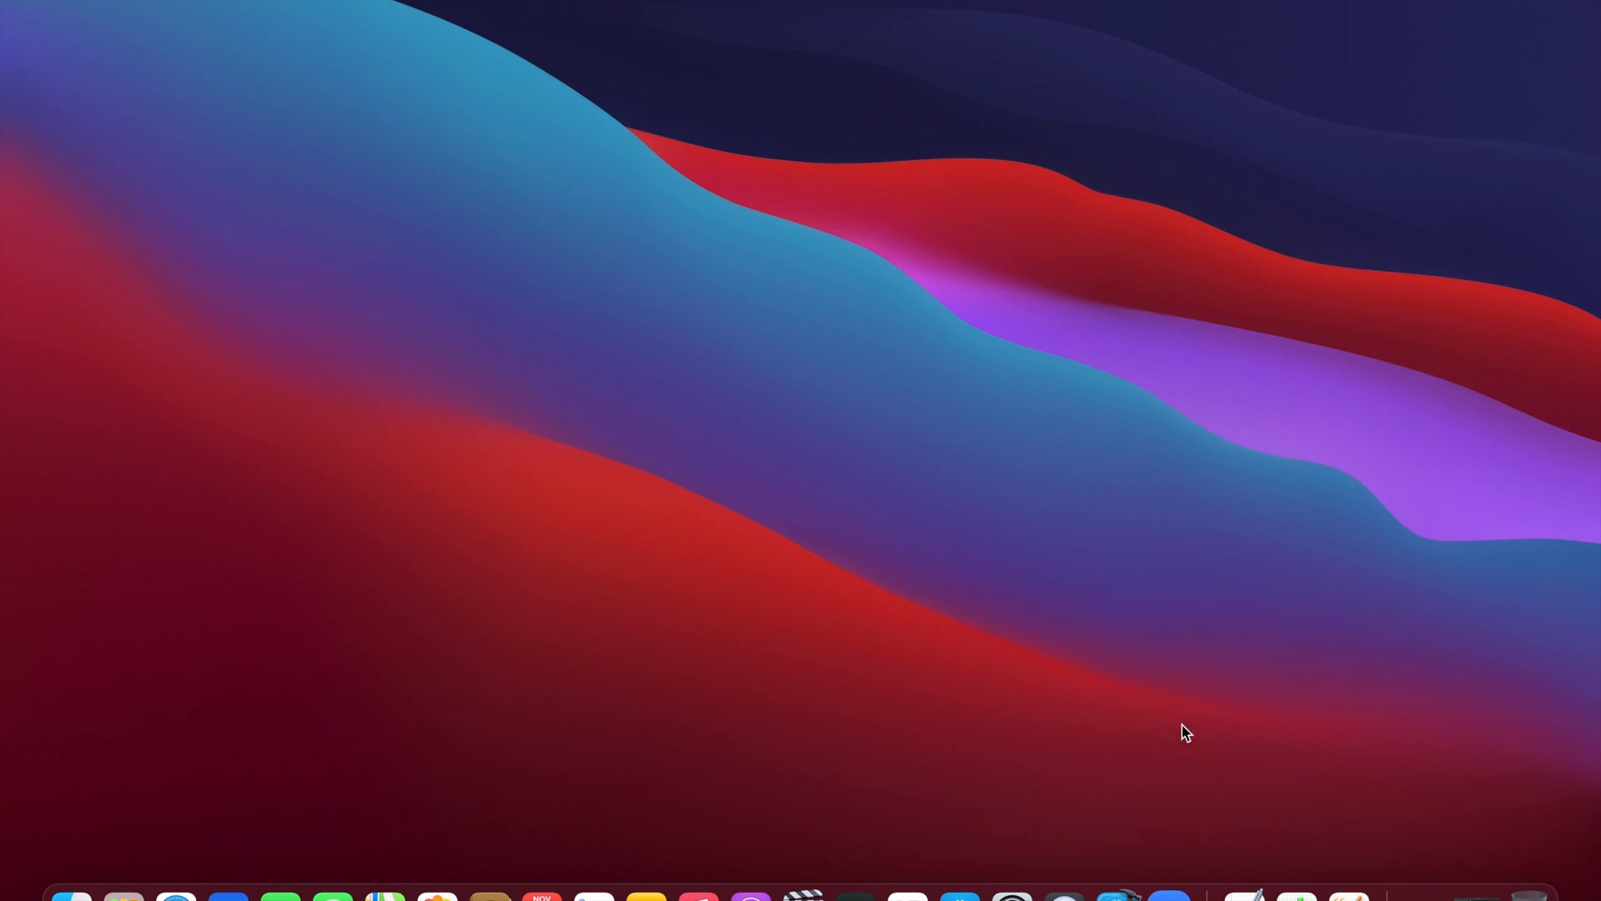
# - Open Pages and create a new document from the Blank template
pyautogui.click(1348, 892)
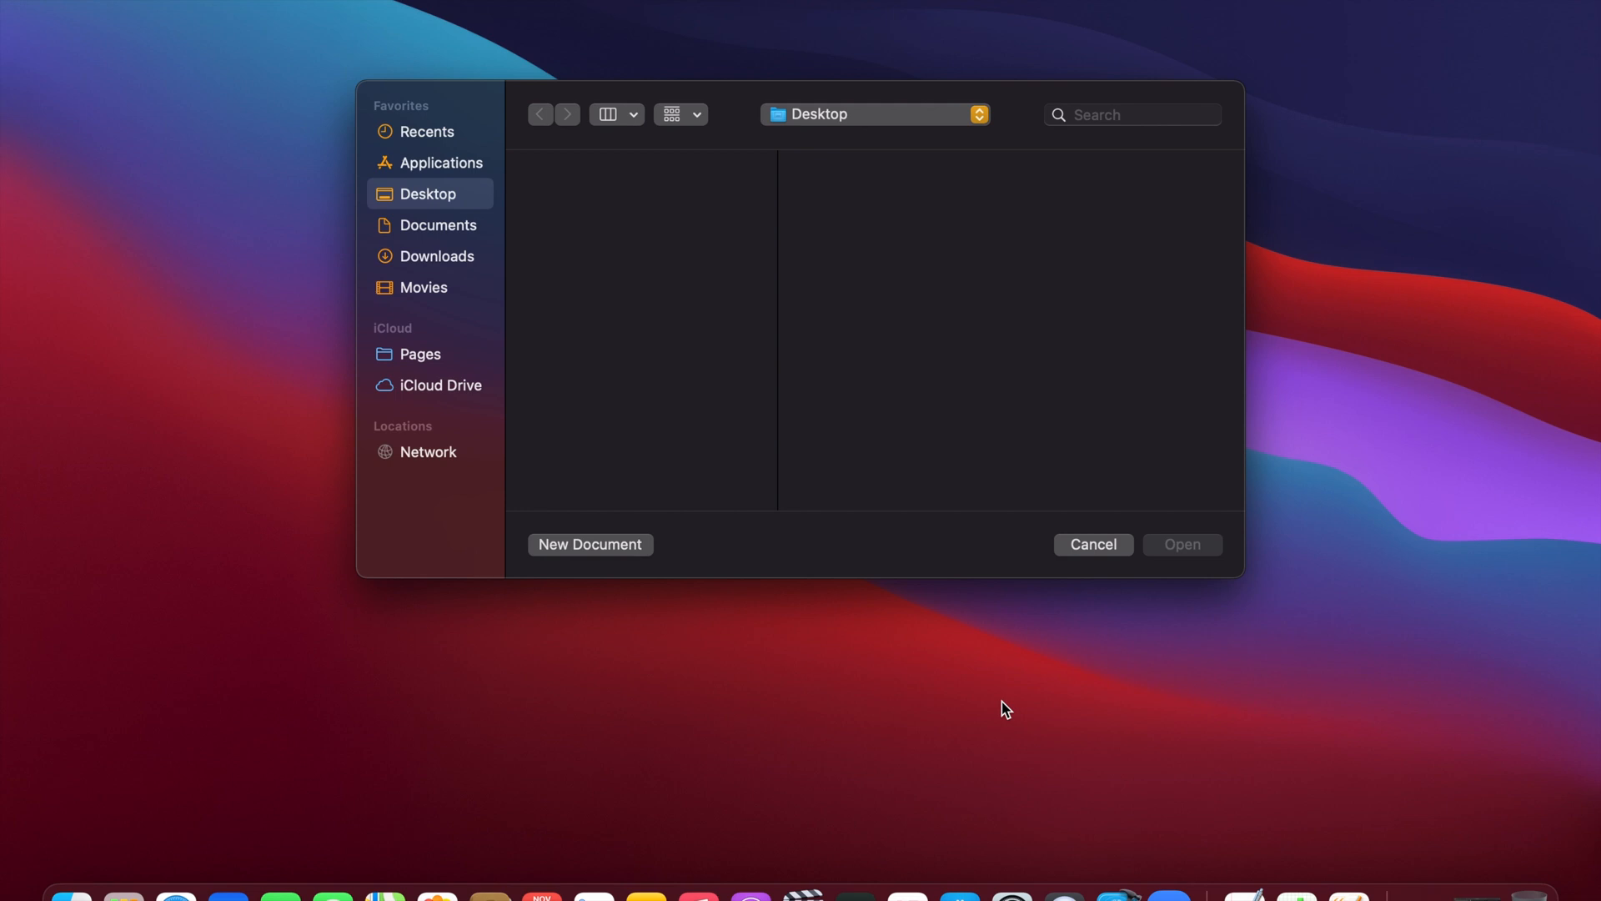
pyautogui.click(608, 545)
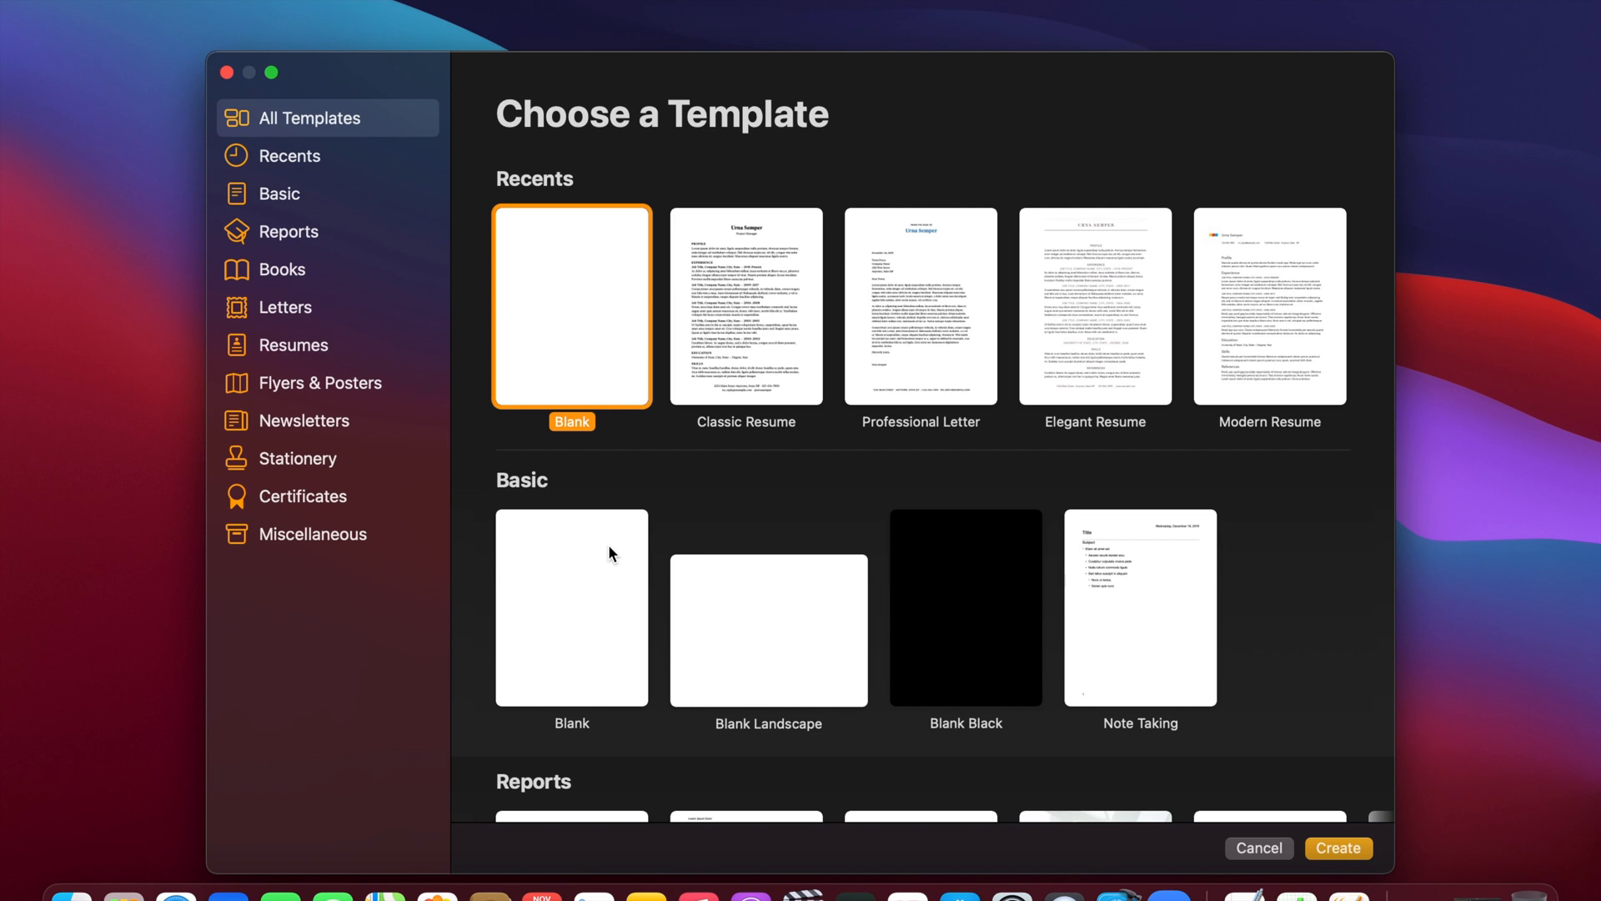
pyautogui.doubleClick(582, 292)
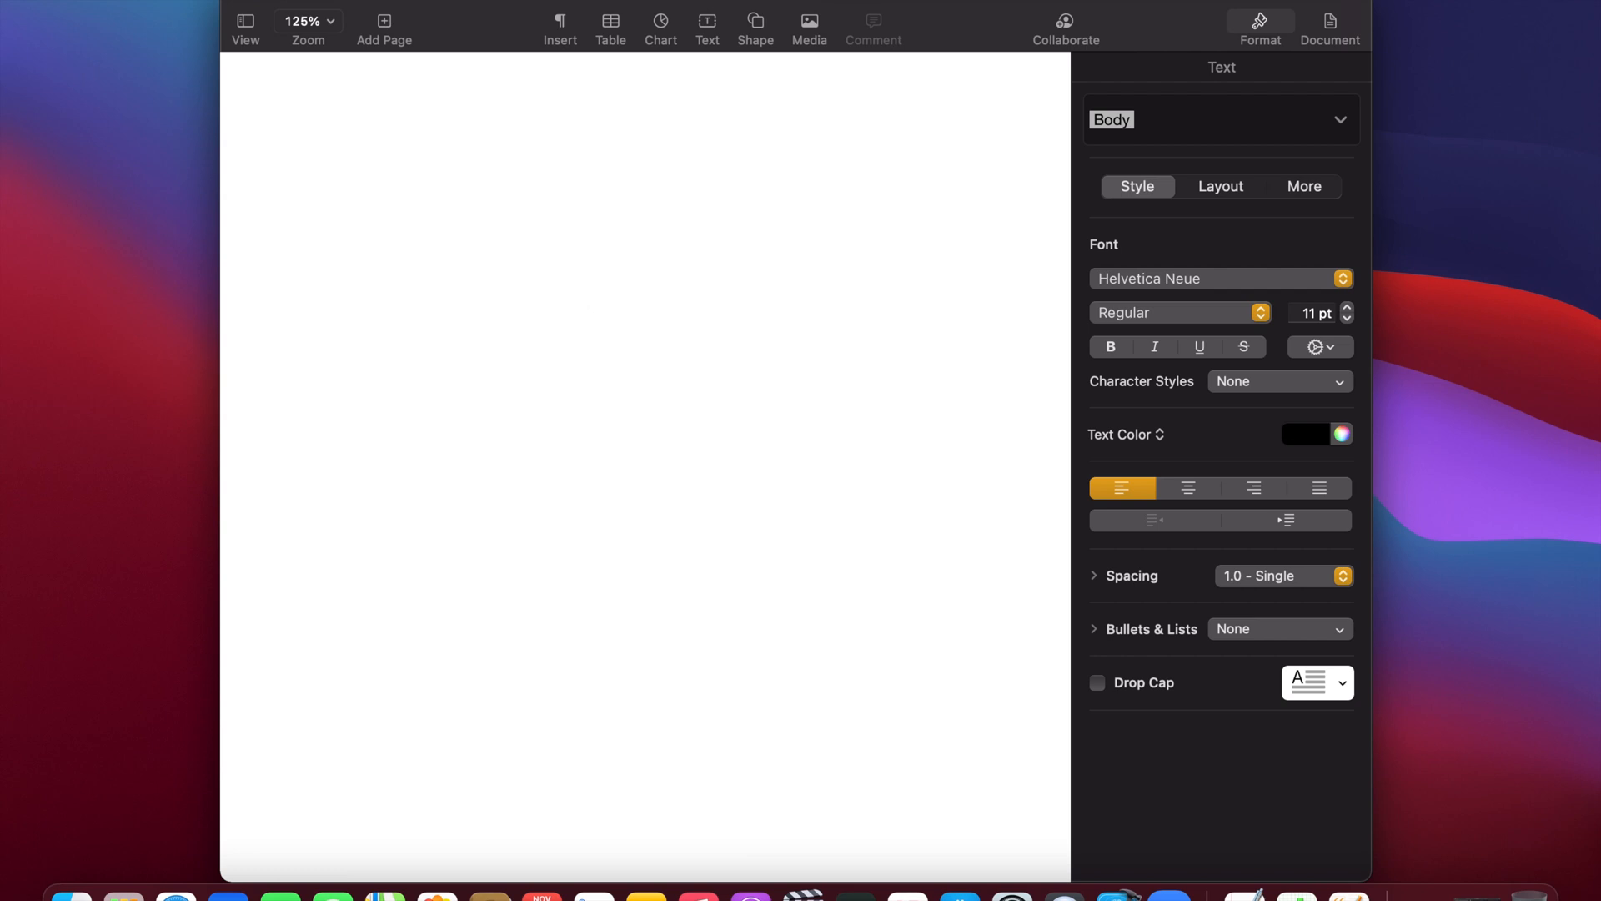
# - Convert the document to a page layout document by turning off its document body
pyautogui.click(1332, 25)
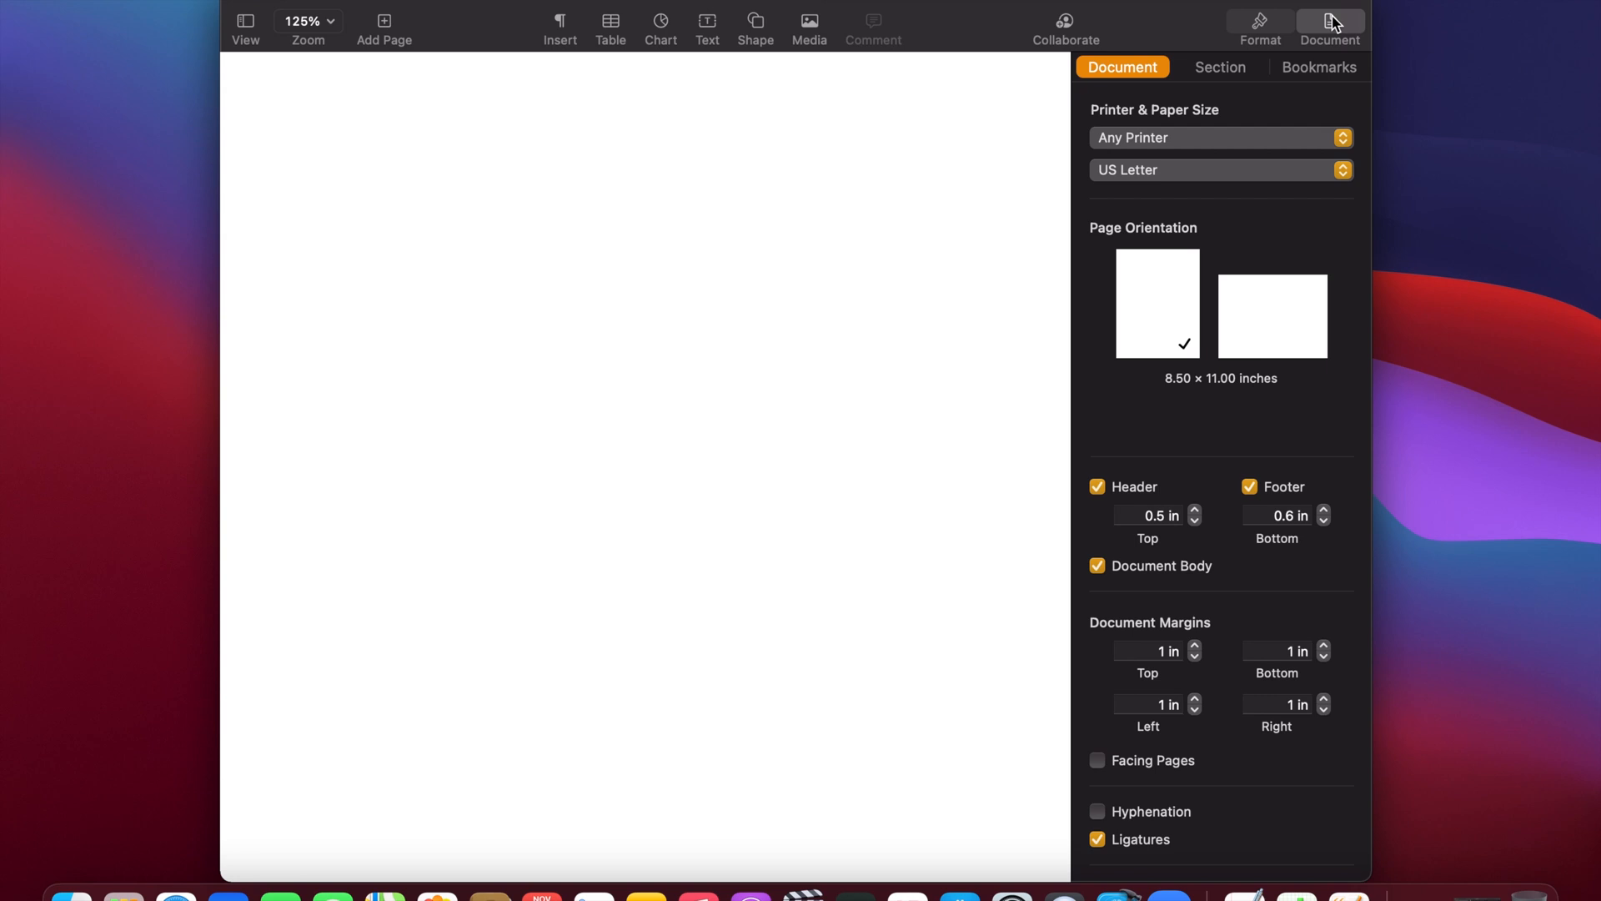
pyautogui.scroll(-3, 1219, 335)
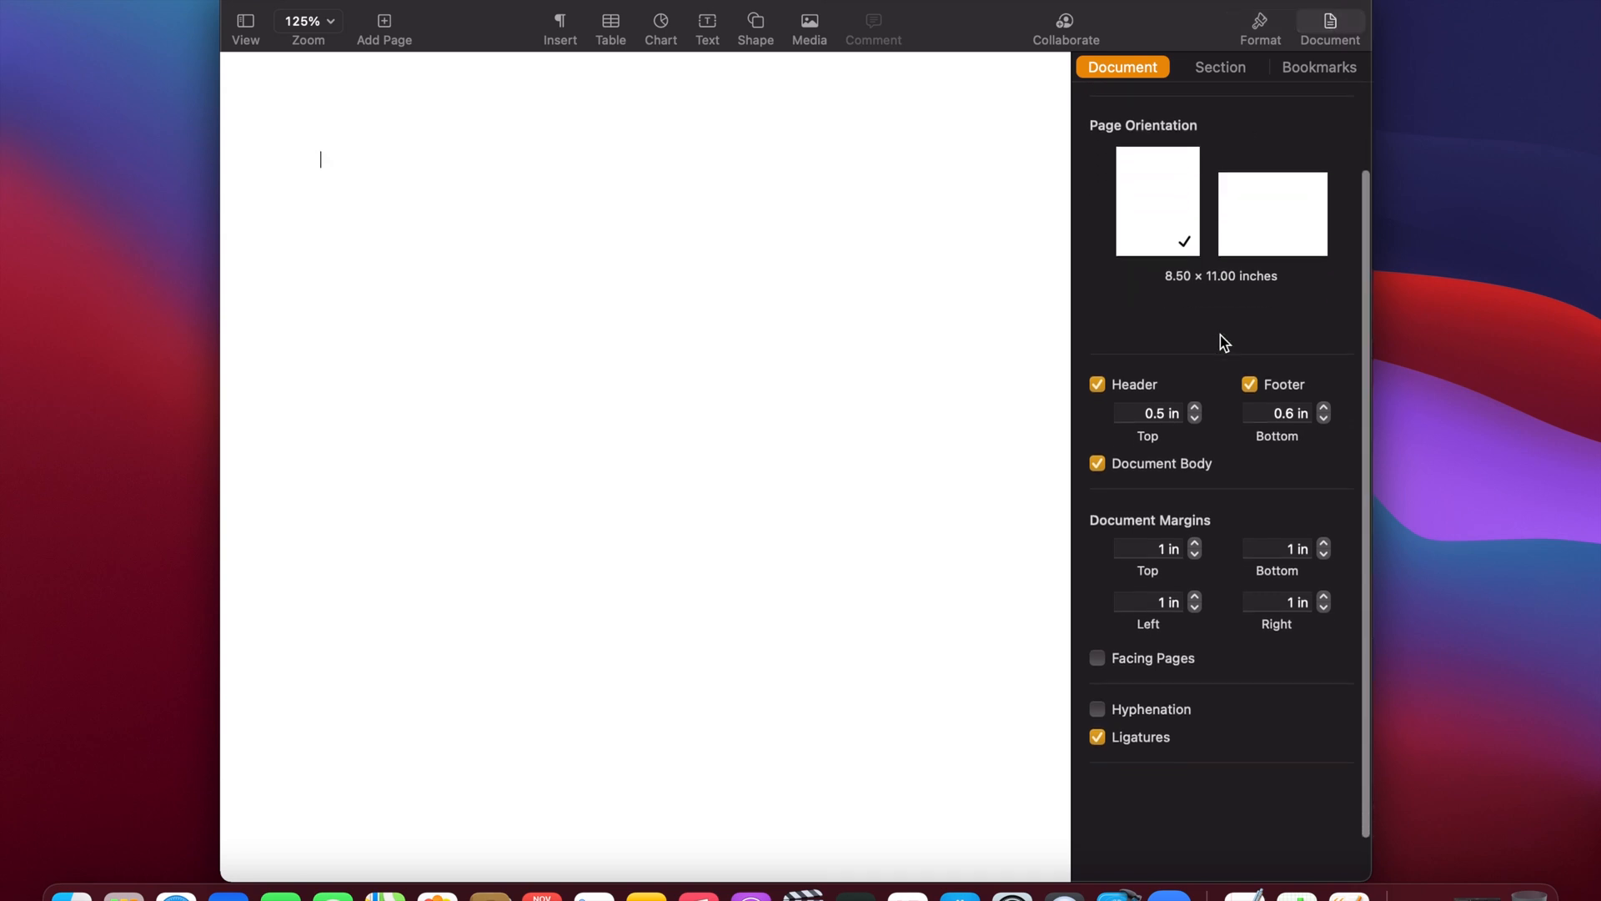
pyautogui.click(1132, 456)
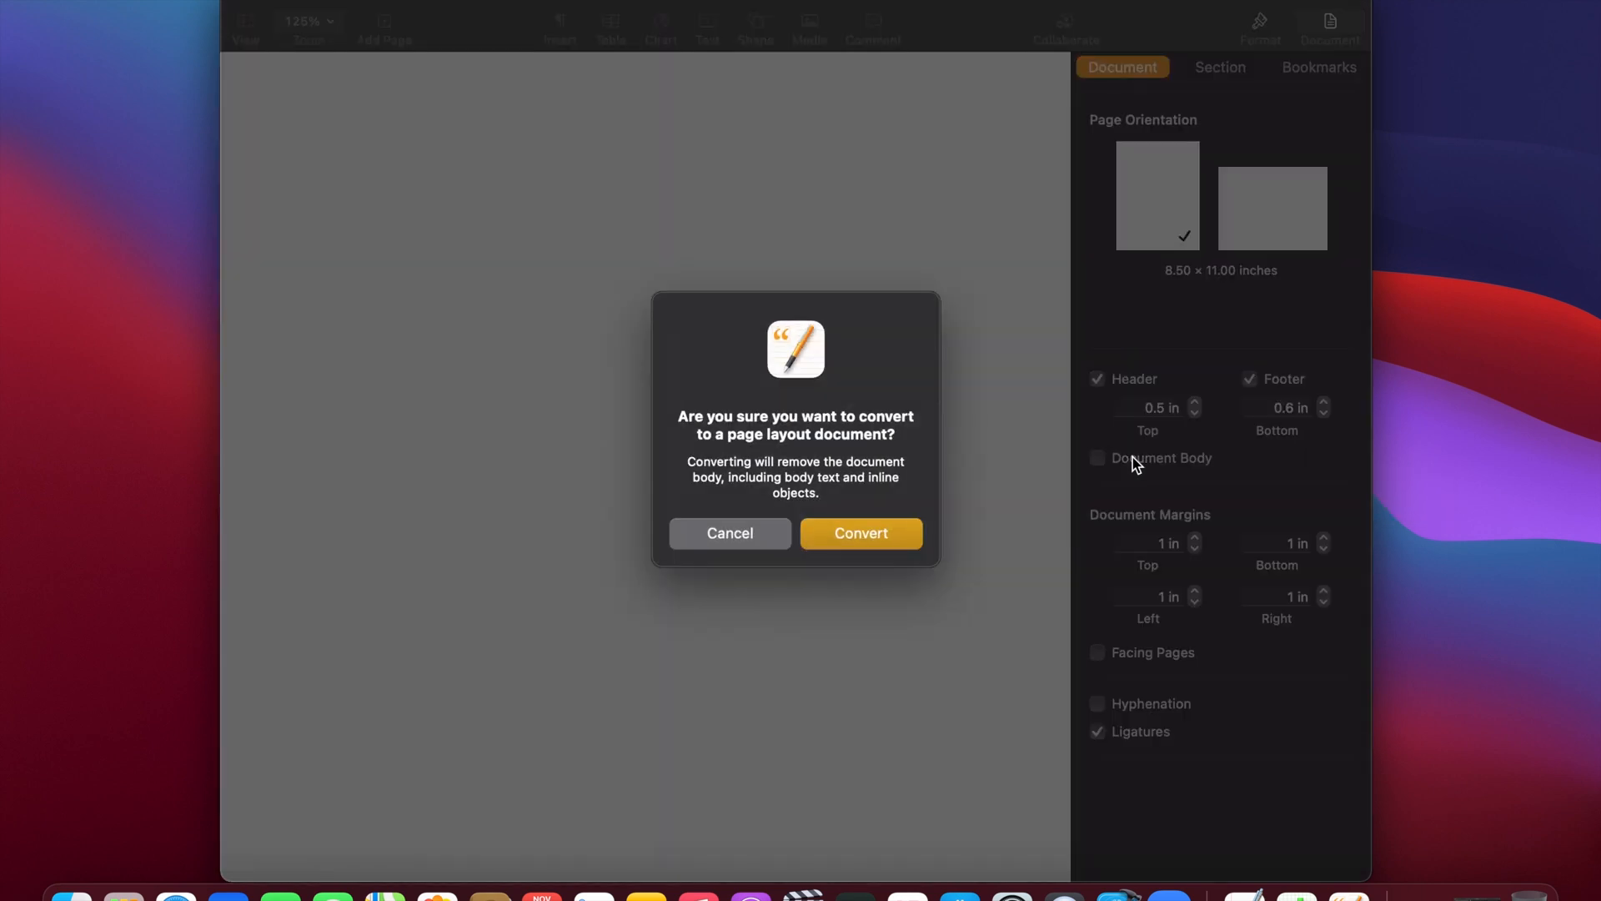
pyautogui.click(887, 531)
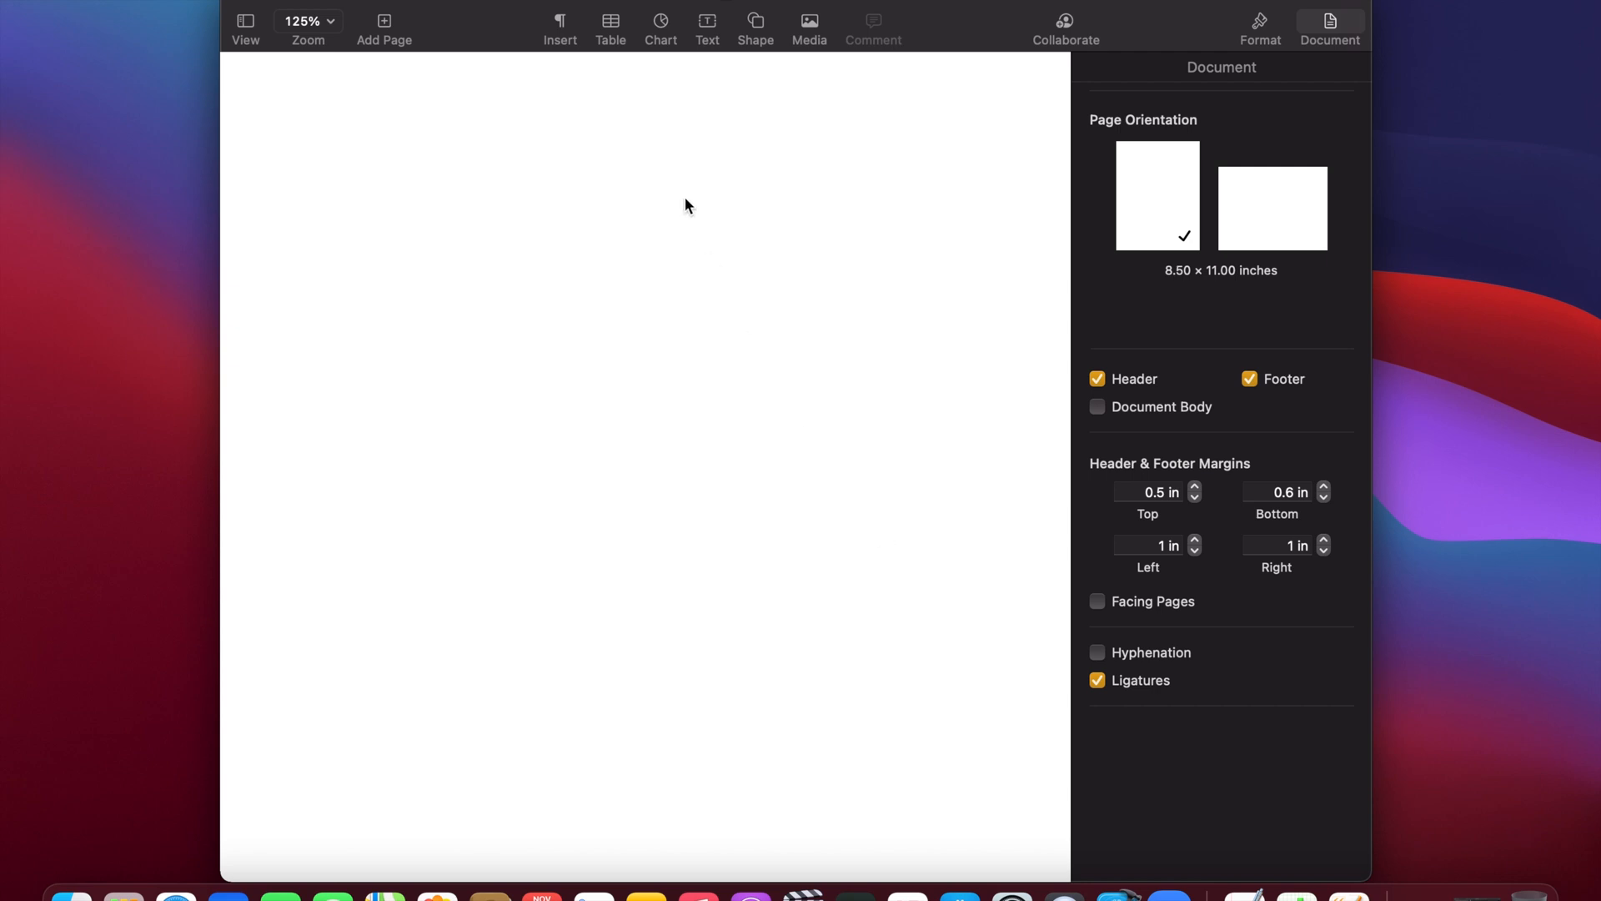
# - Add a basic square shape and stretch it into a band spanning the full page width along the page's top edge
pyautogui.click(756, 28)
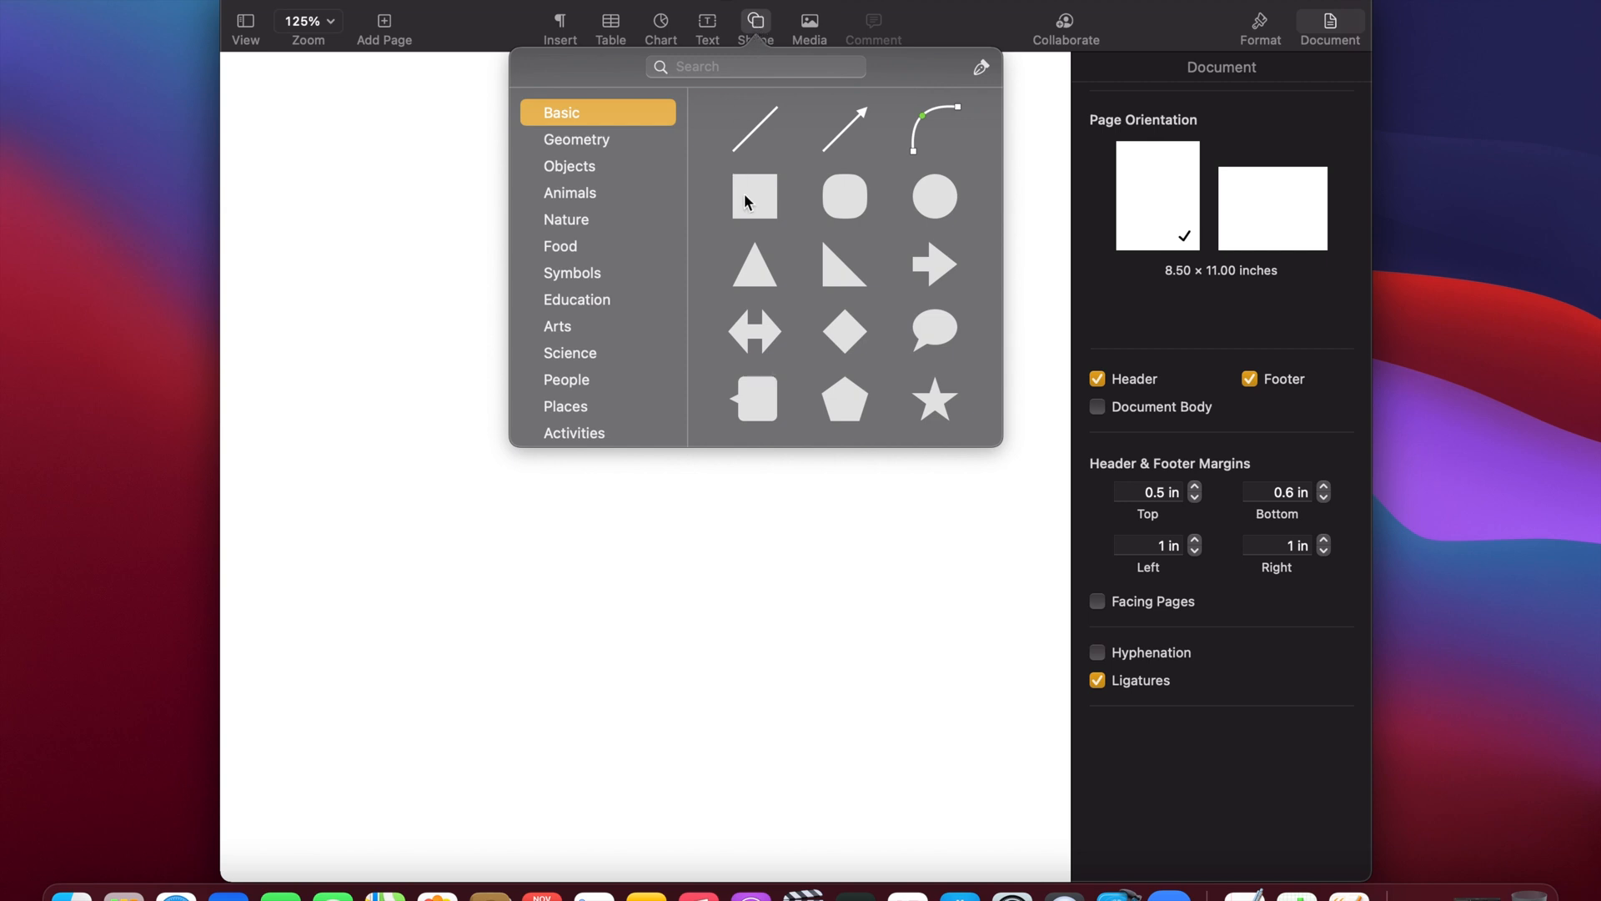
pyautogui.moveTo(748, 203); pyautogui.dragTo(706, 591)
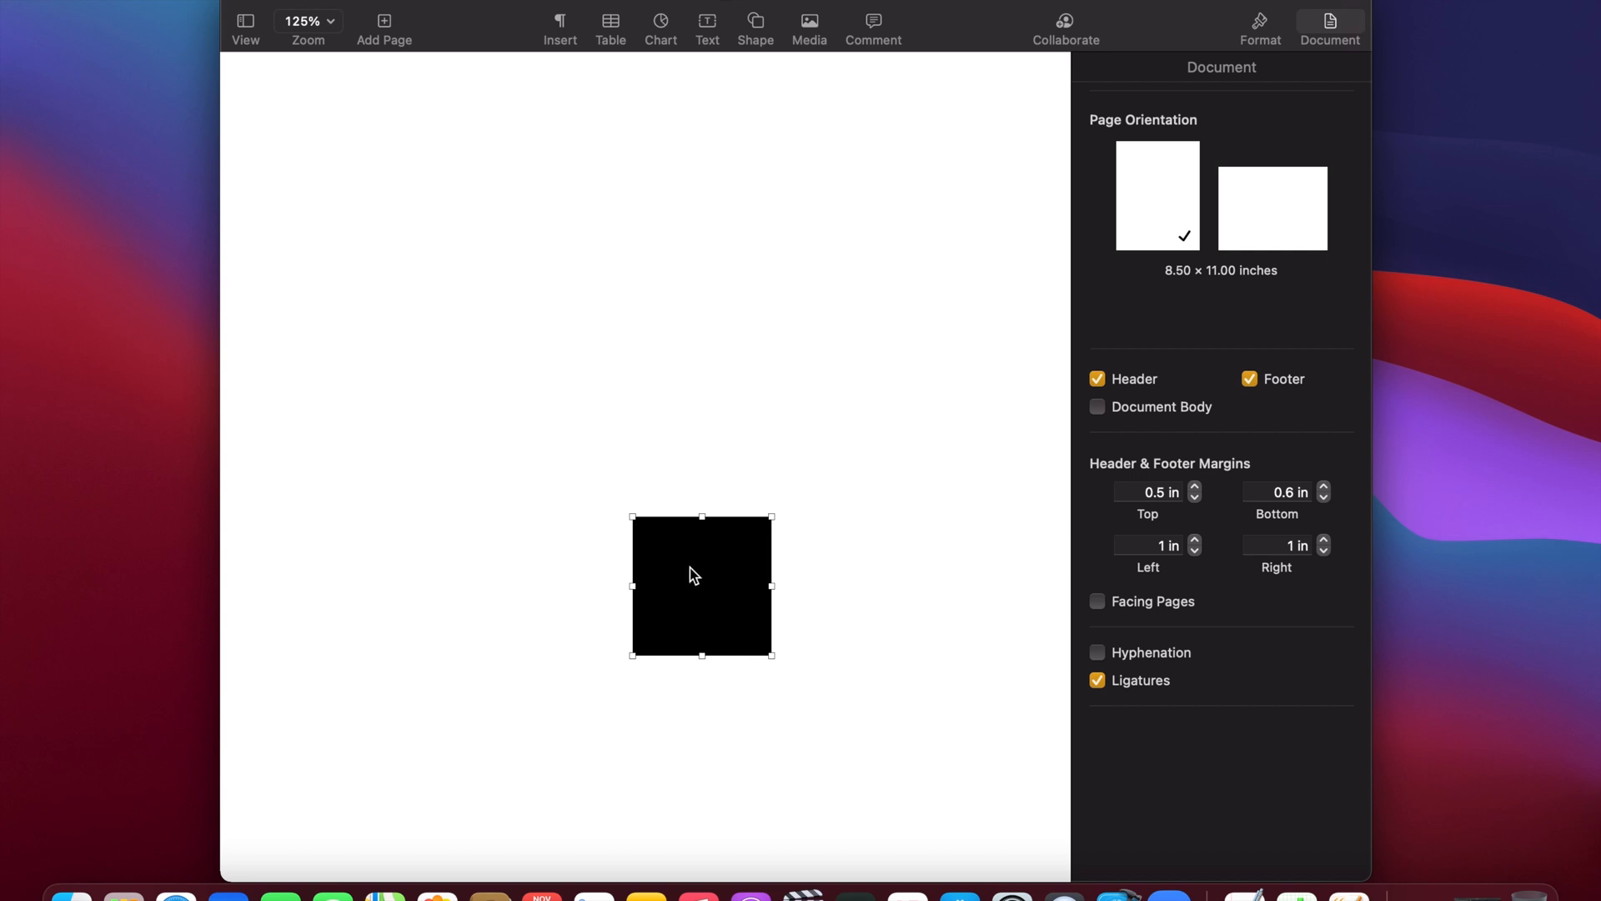
pyautogui.moveTo(688, 567); pyautogui.dragTo(282, 108)
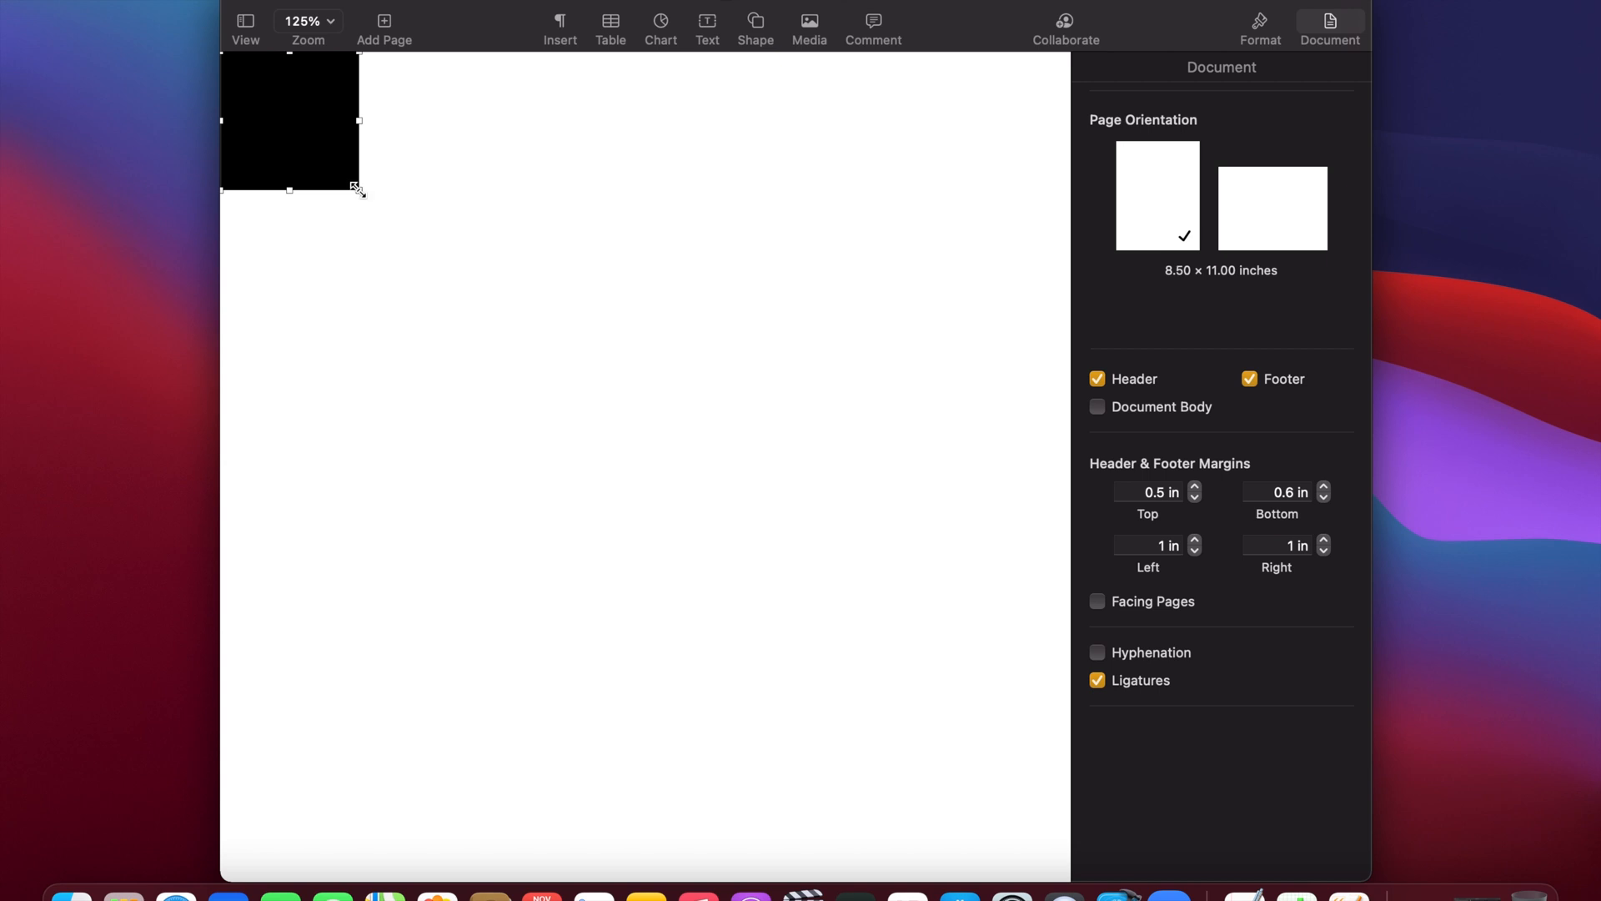
pyautogui.moveTo(357, 190); pyautogui.dragTo(1067, 269)
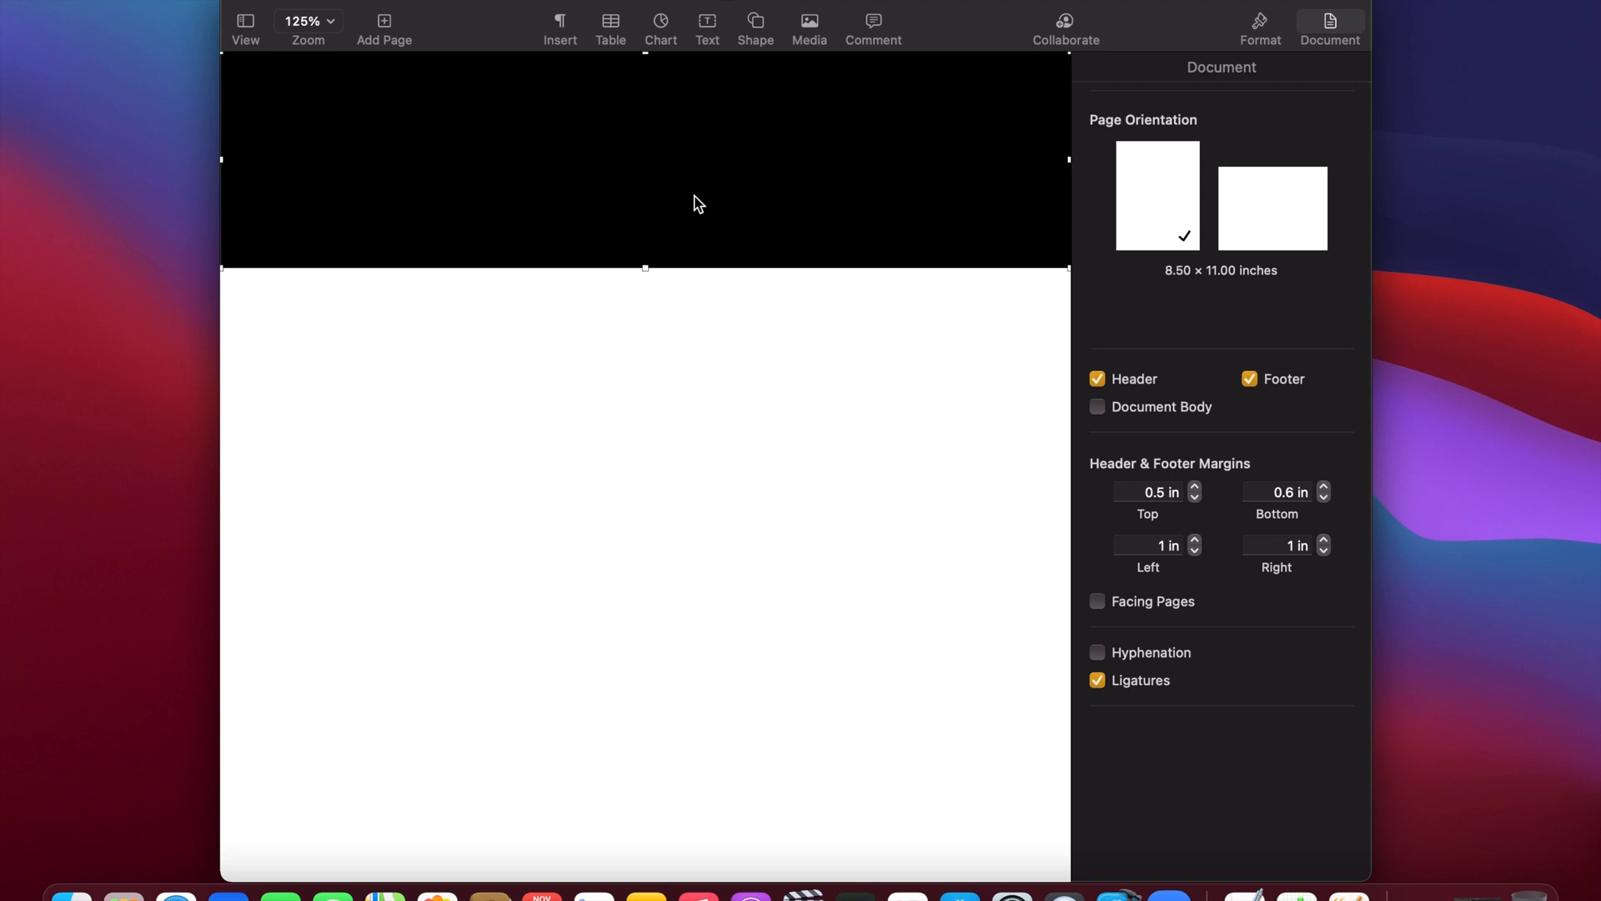
# - Duplicate the band, place the copy lower on the page, and apply the orange shape style to the original band
pyautogui.press('super+d')
pyautogui.moveTo(661, 197); pyautogui.dragTo(659, 791)
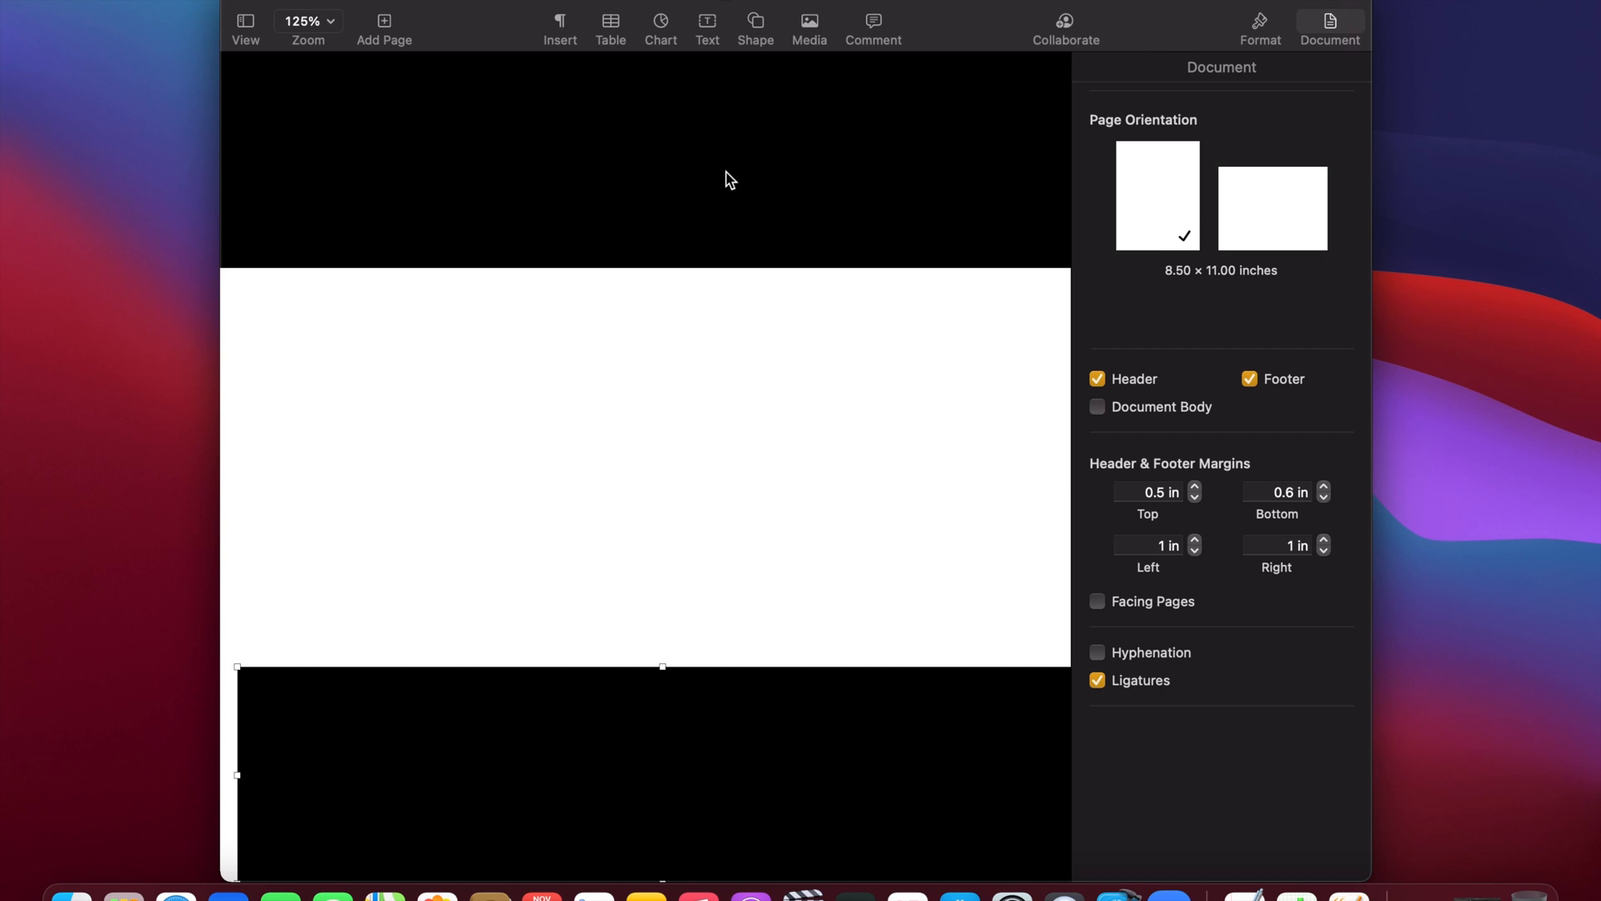
pyautogui.click(617, 122)
pyautogui.click(1260, 25)
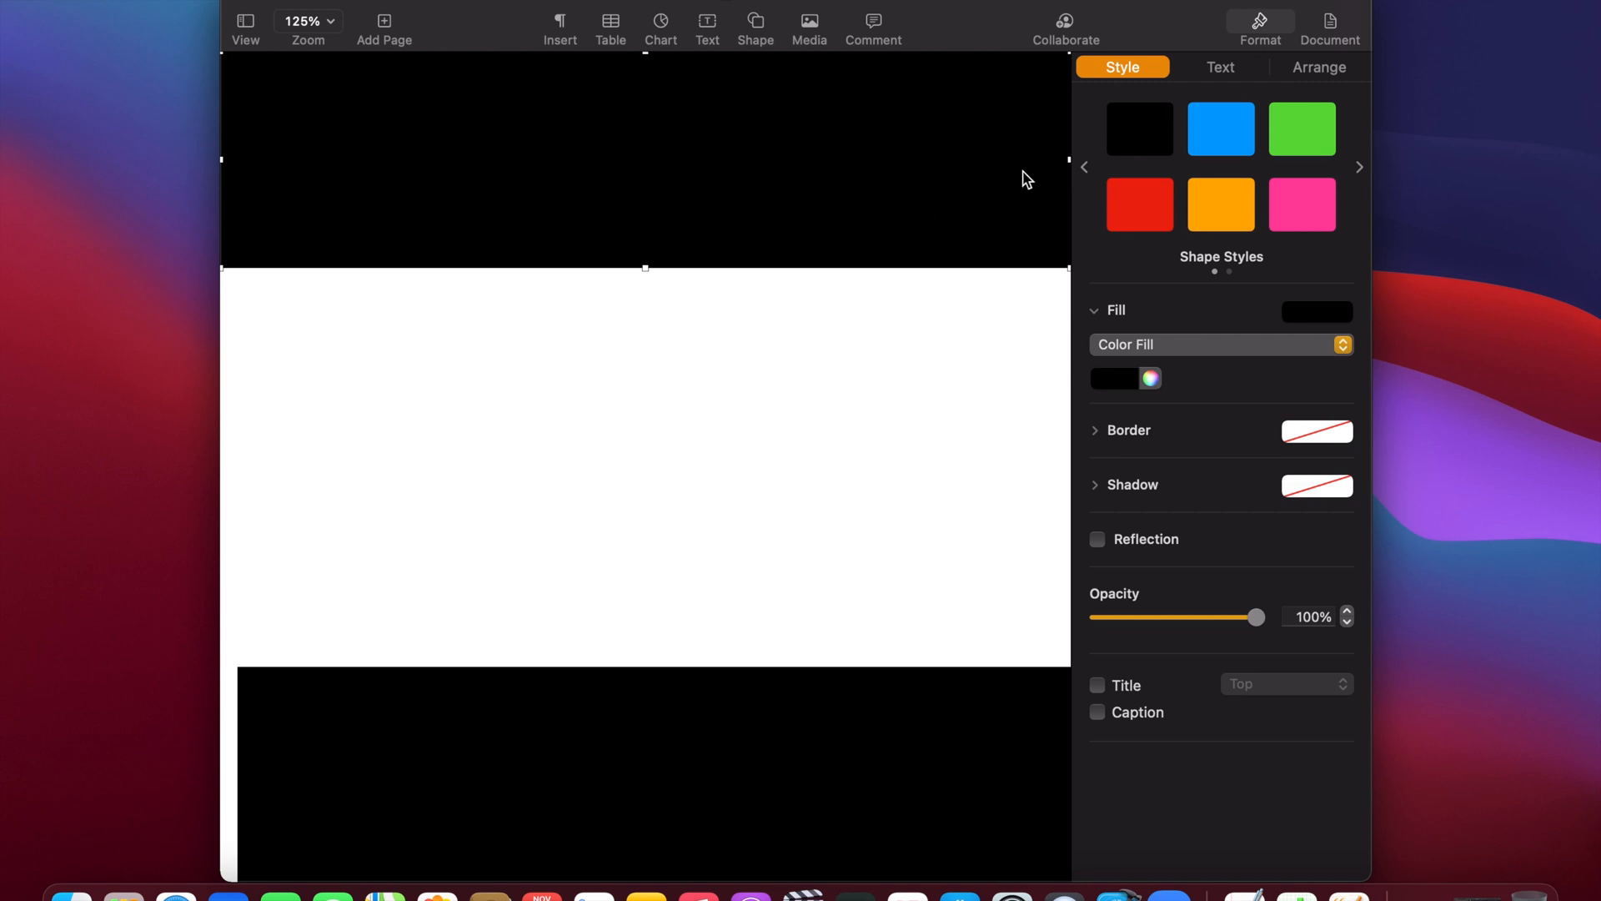
pyautogui.click(1204, 202)
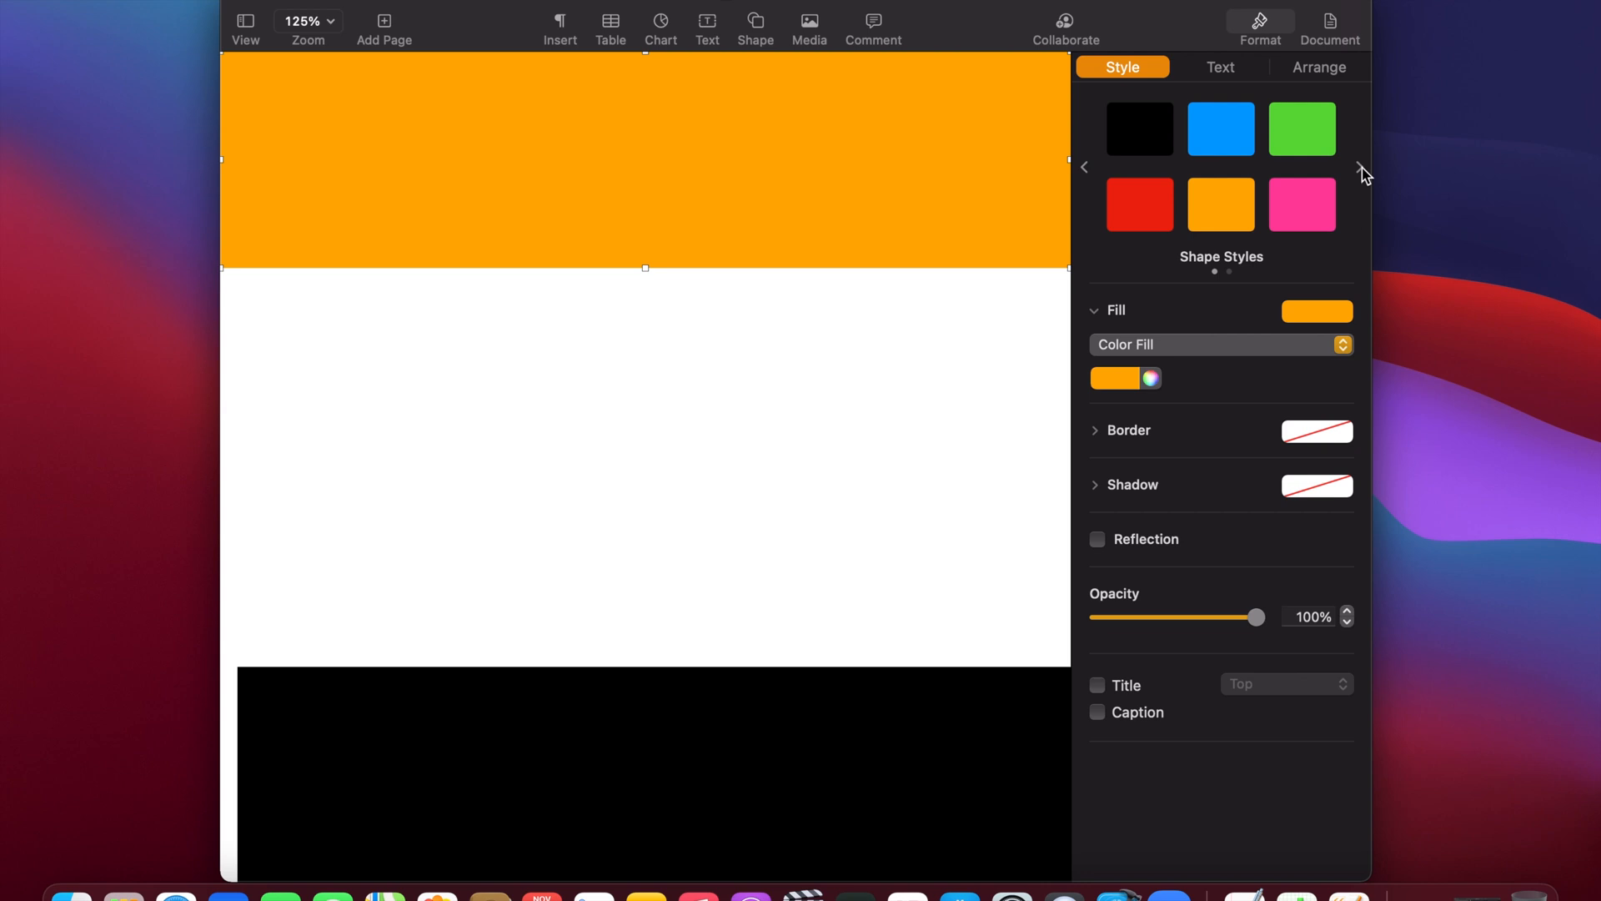
# - Align the lower band with the page's side edges and apply the blue shape style to it
pyautogui.moveTo(565, 706); pyautogui.dragTo(557, 709)
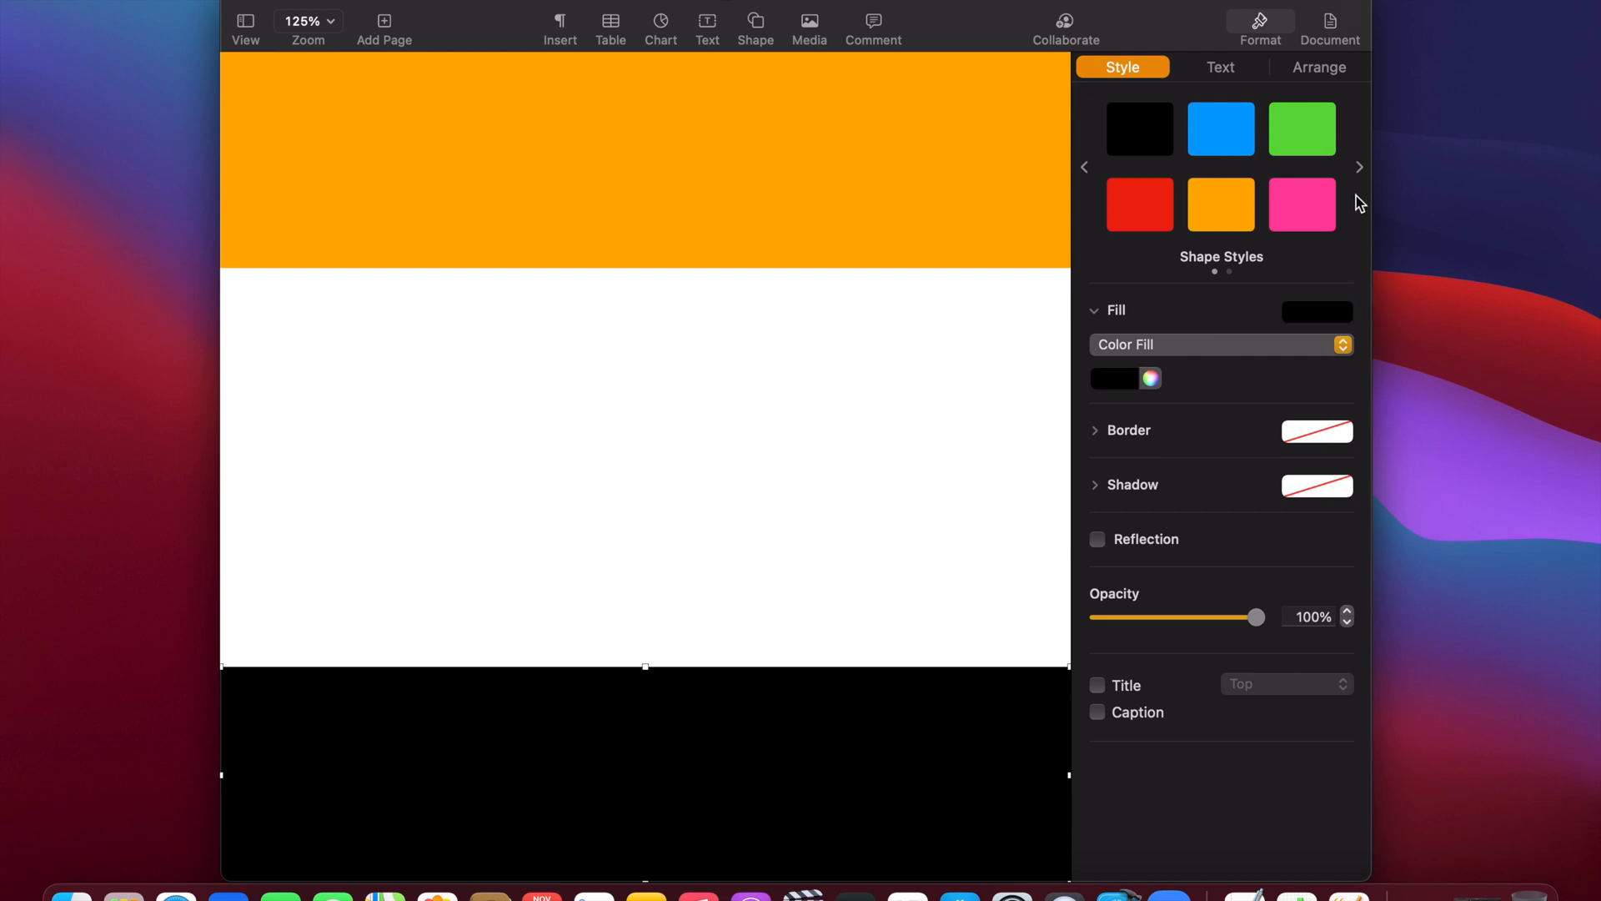
pyautogui.click(1360, 167)
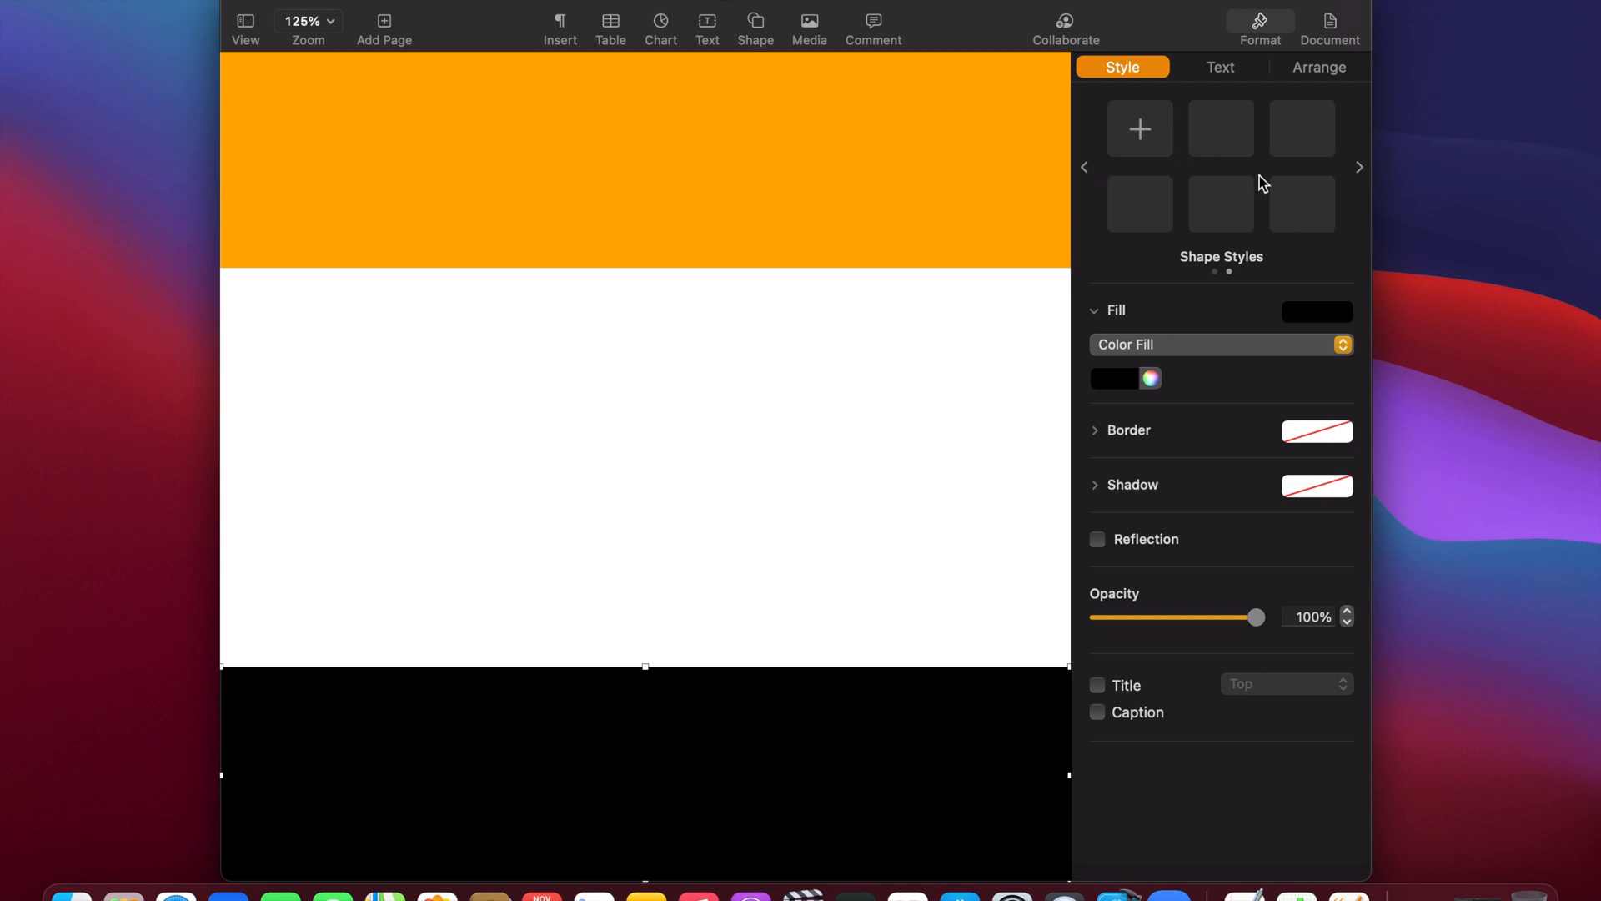
pyautogui.click(1084, 167)
pyautogui.click(1086, 167)
pyautogui.click(1360, 169)
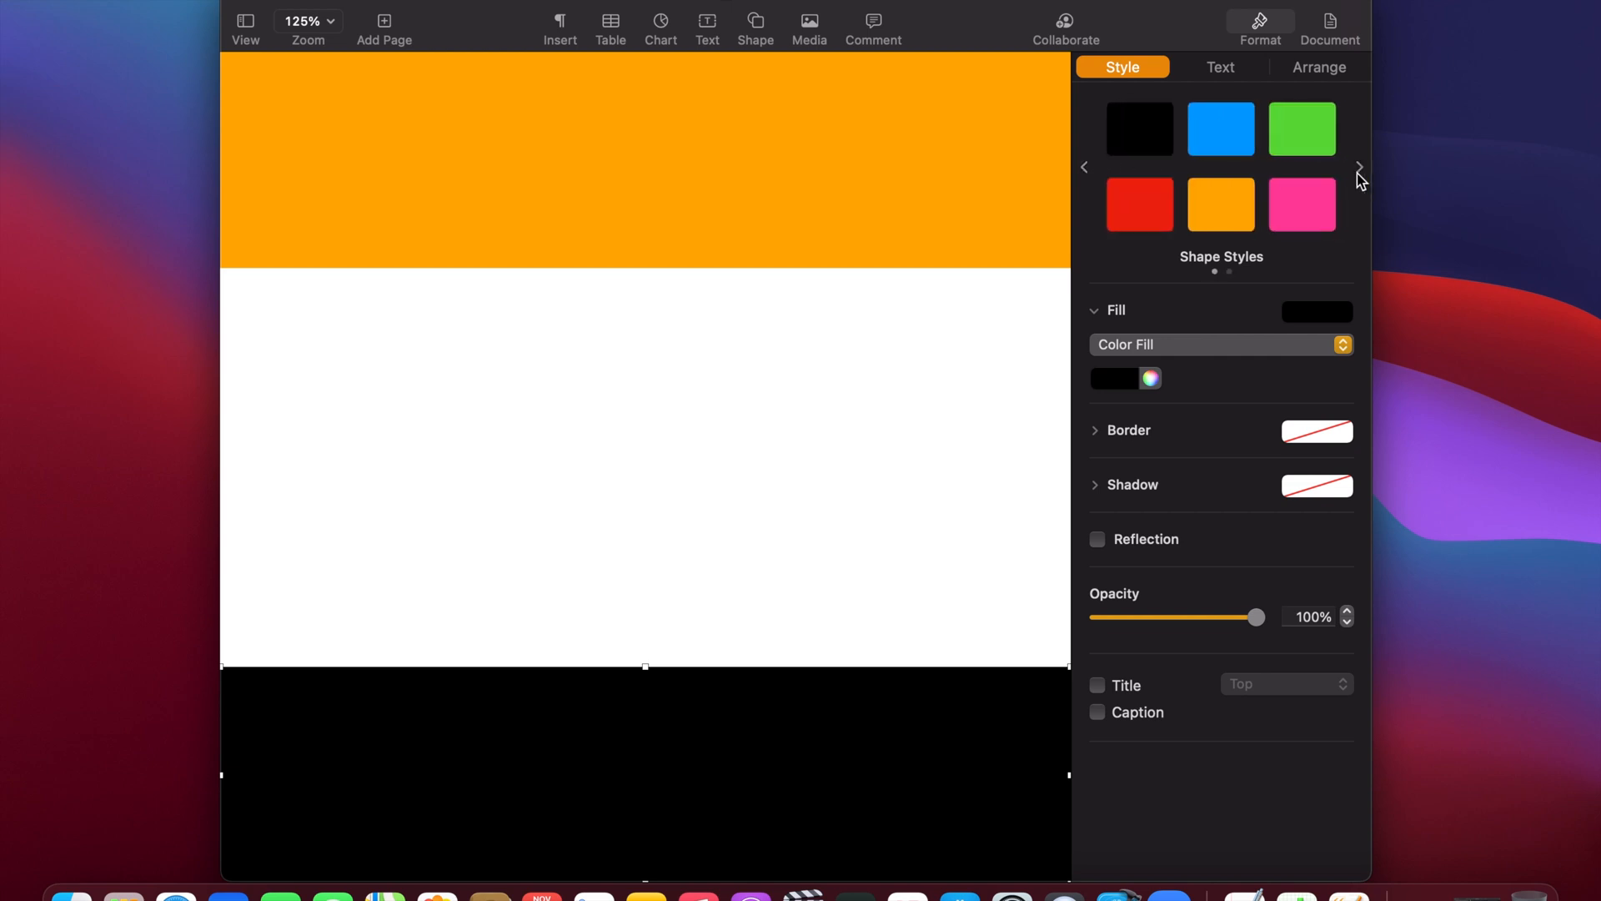
pyautogui.click(1213, 140)
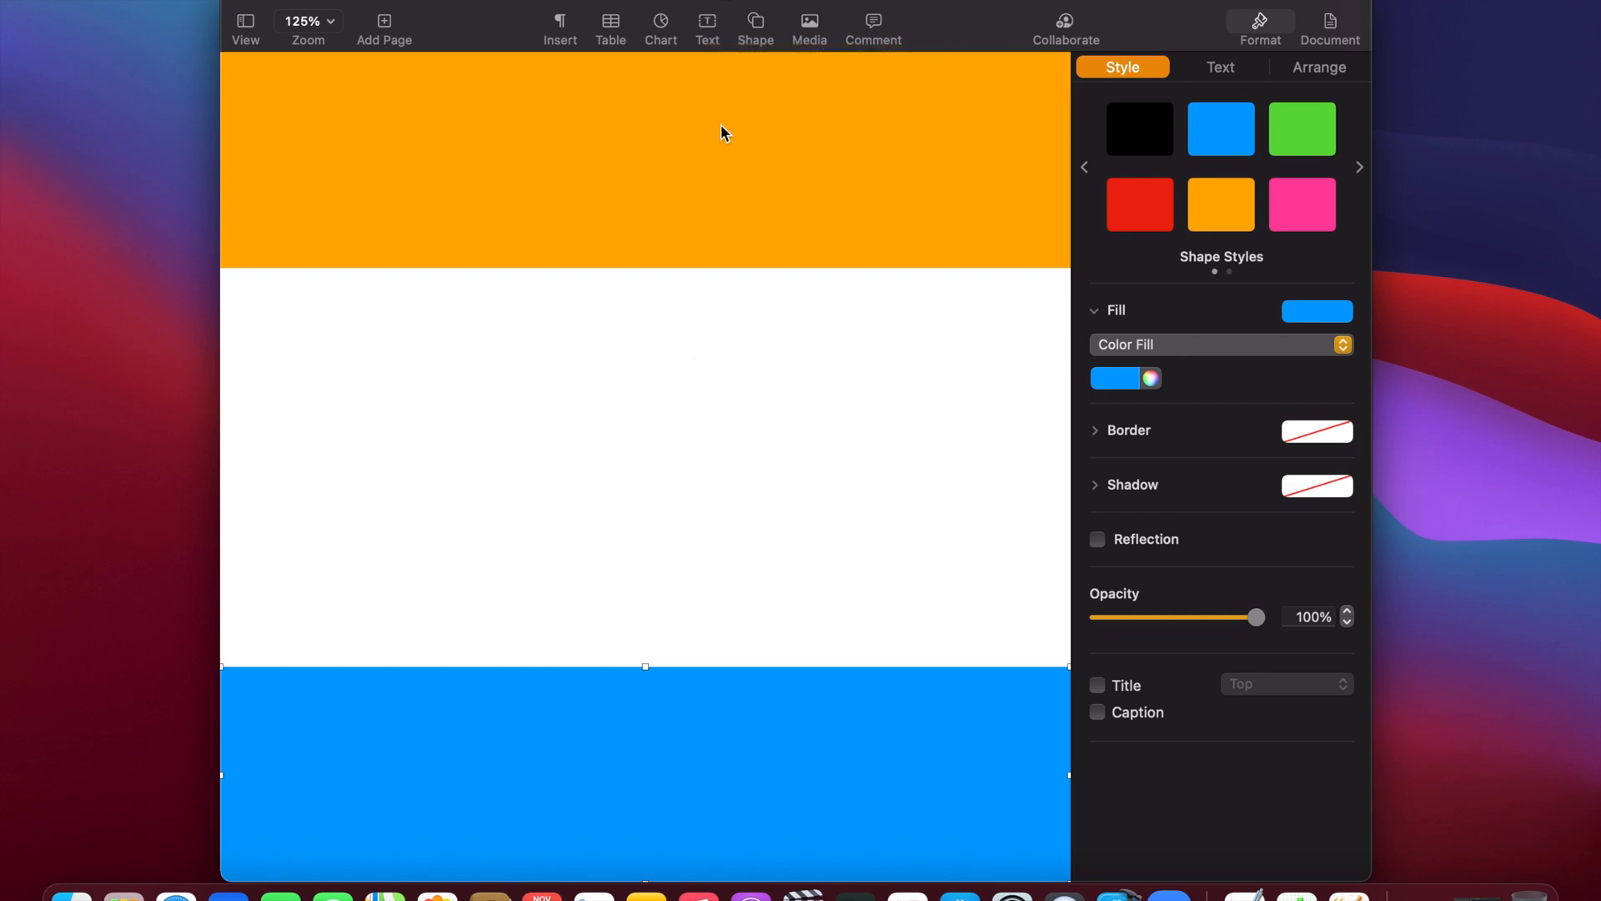
# - Add a text box between the two bands reading "Welcome to Technology Central!"
pyautogui.click(708, 25)
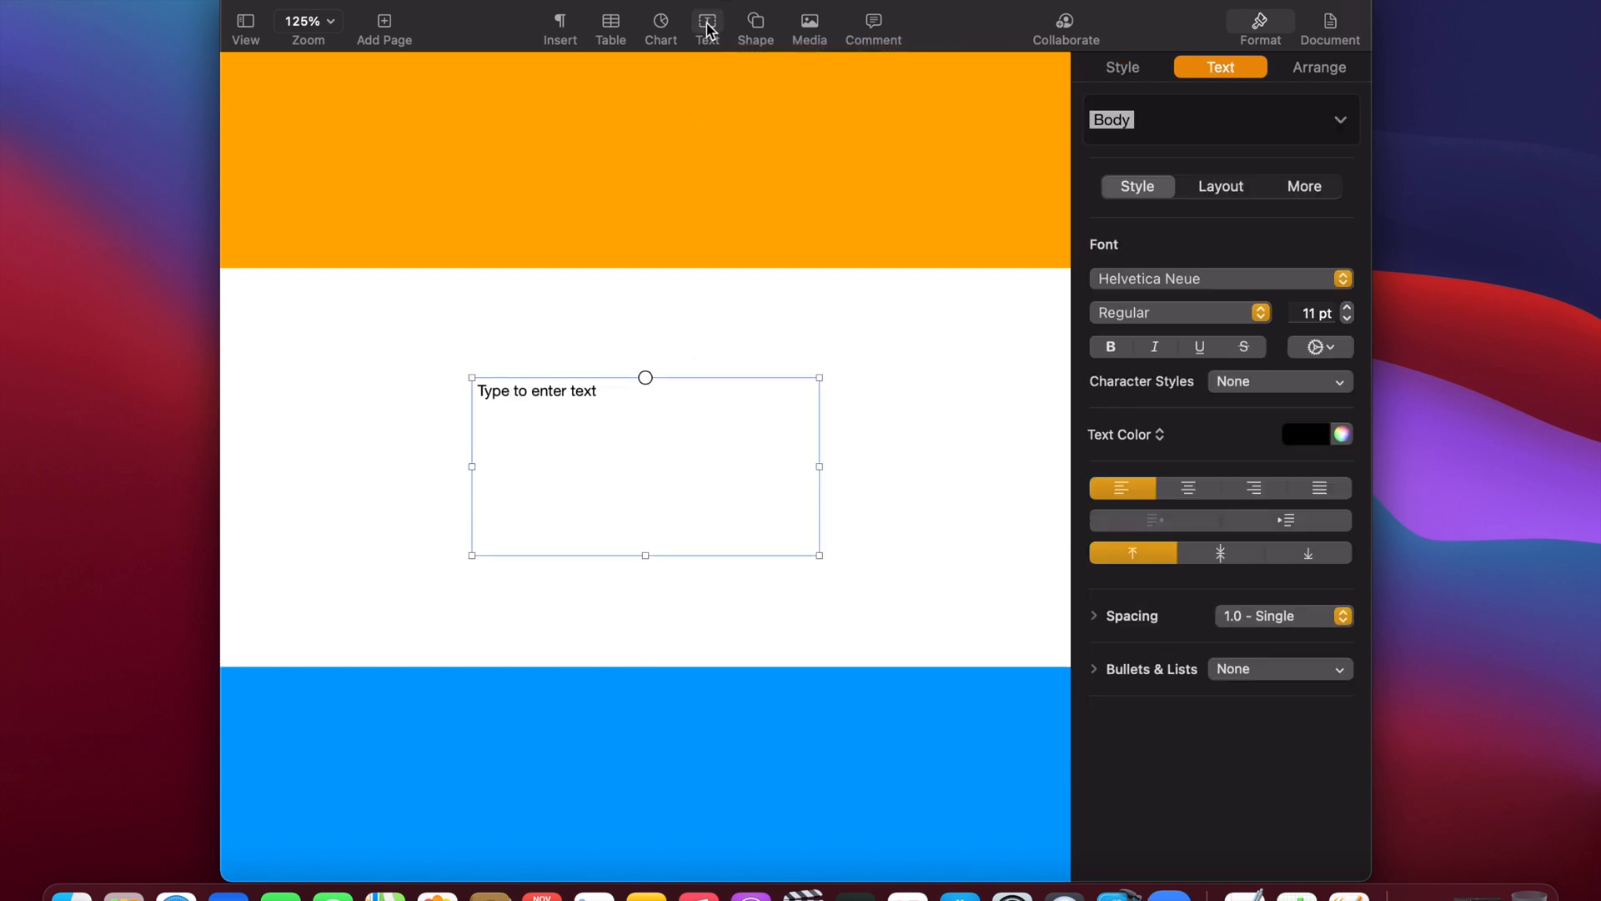
pyautogui.click(603, 393)
pyautogui.moveTo(604, 393); pyautogui.dragTo(483, 392)
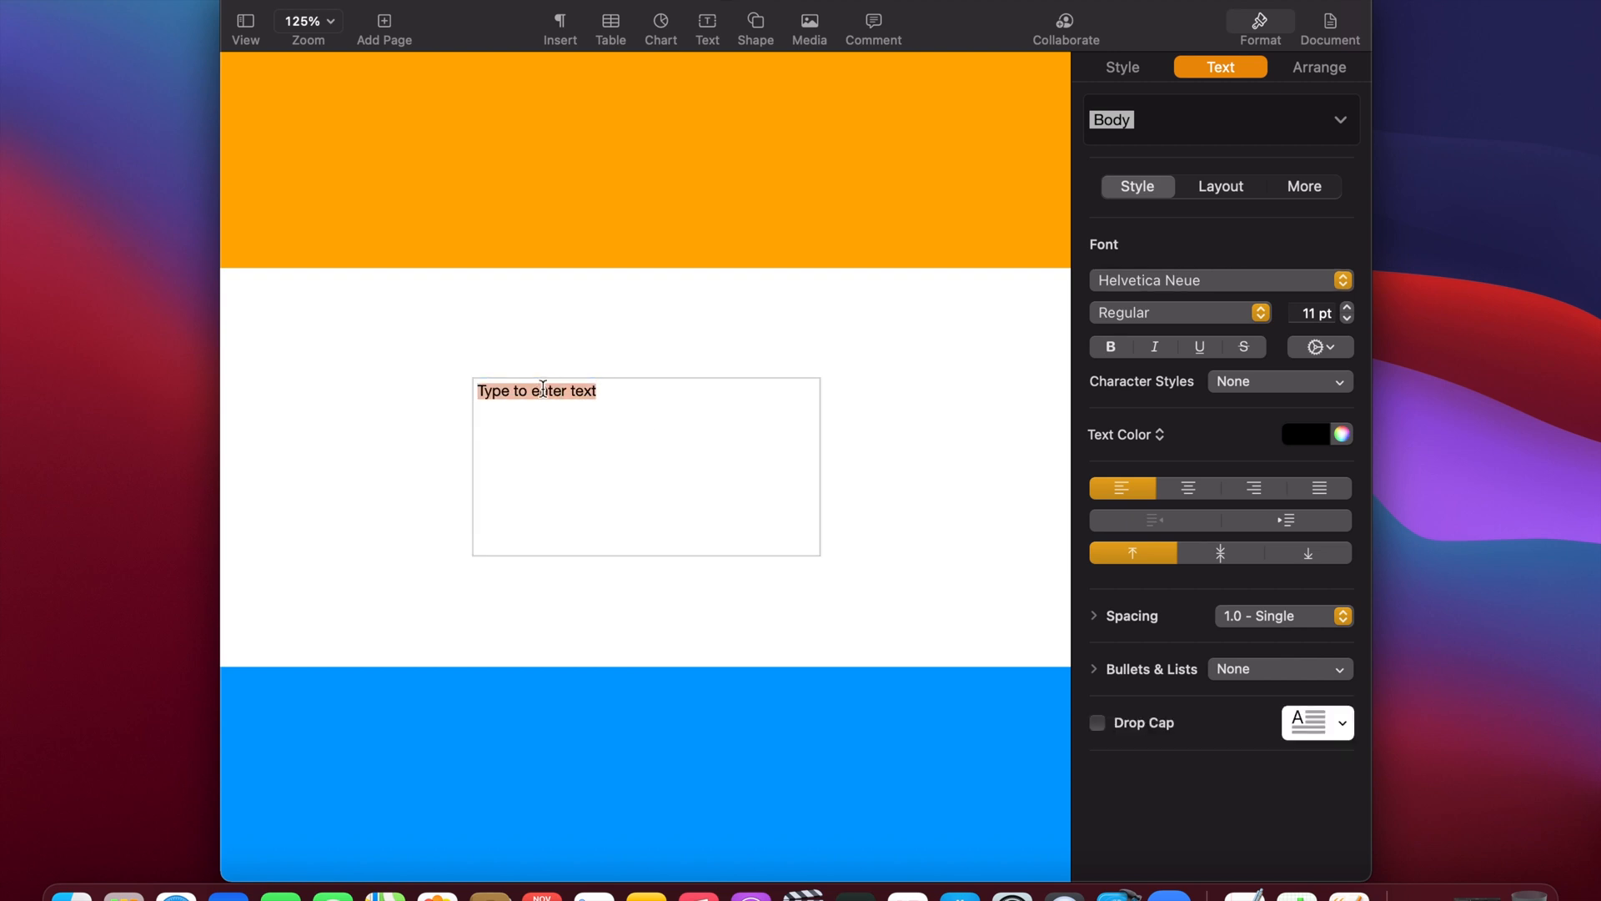
pyautogui.press('BackSpace')
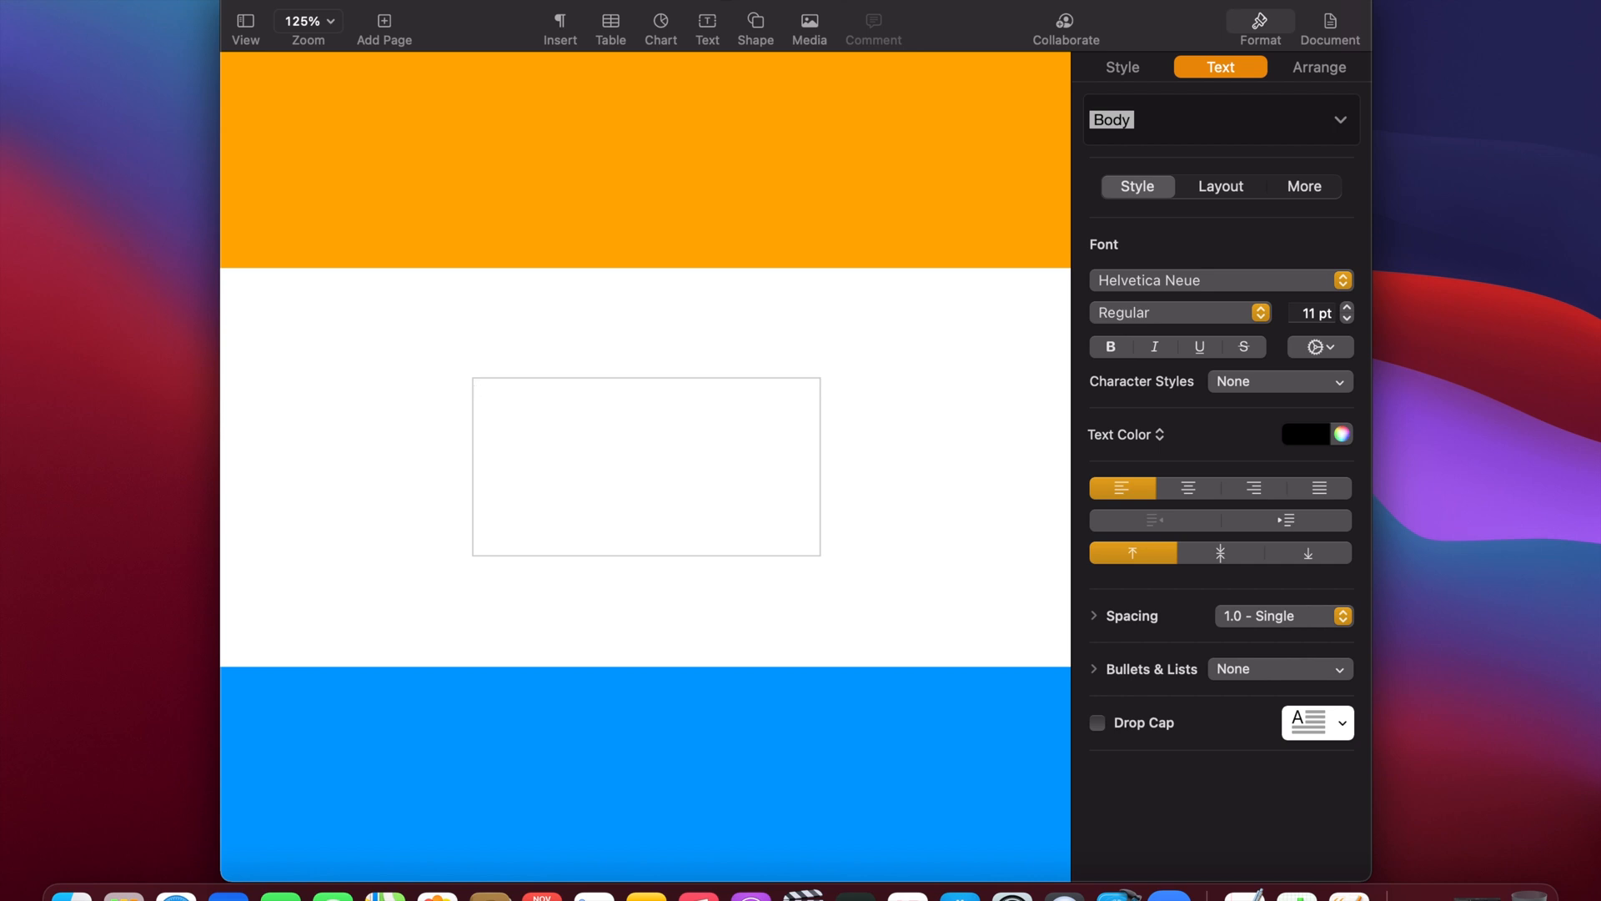
pyautogui.write('Welcome to Te')
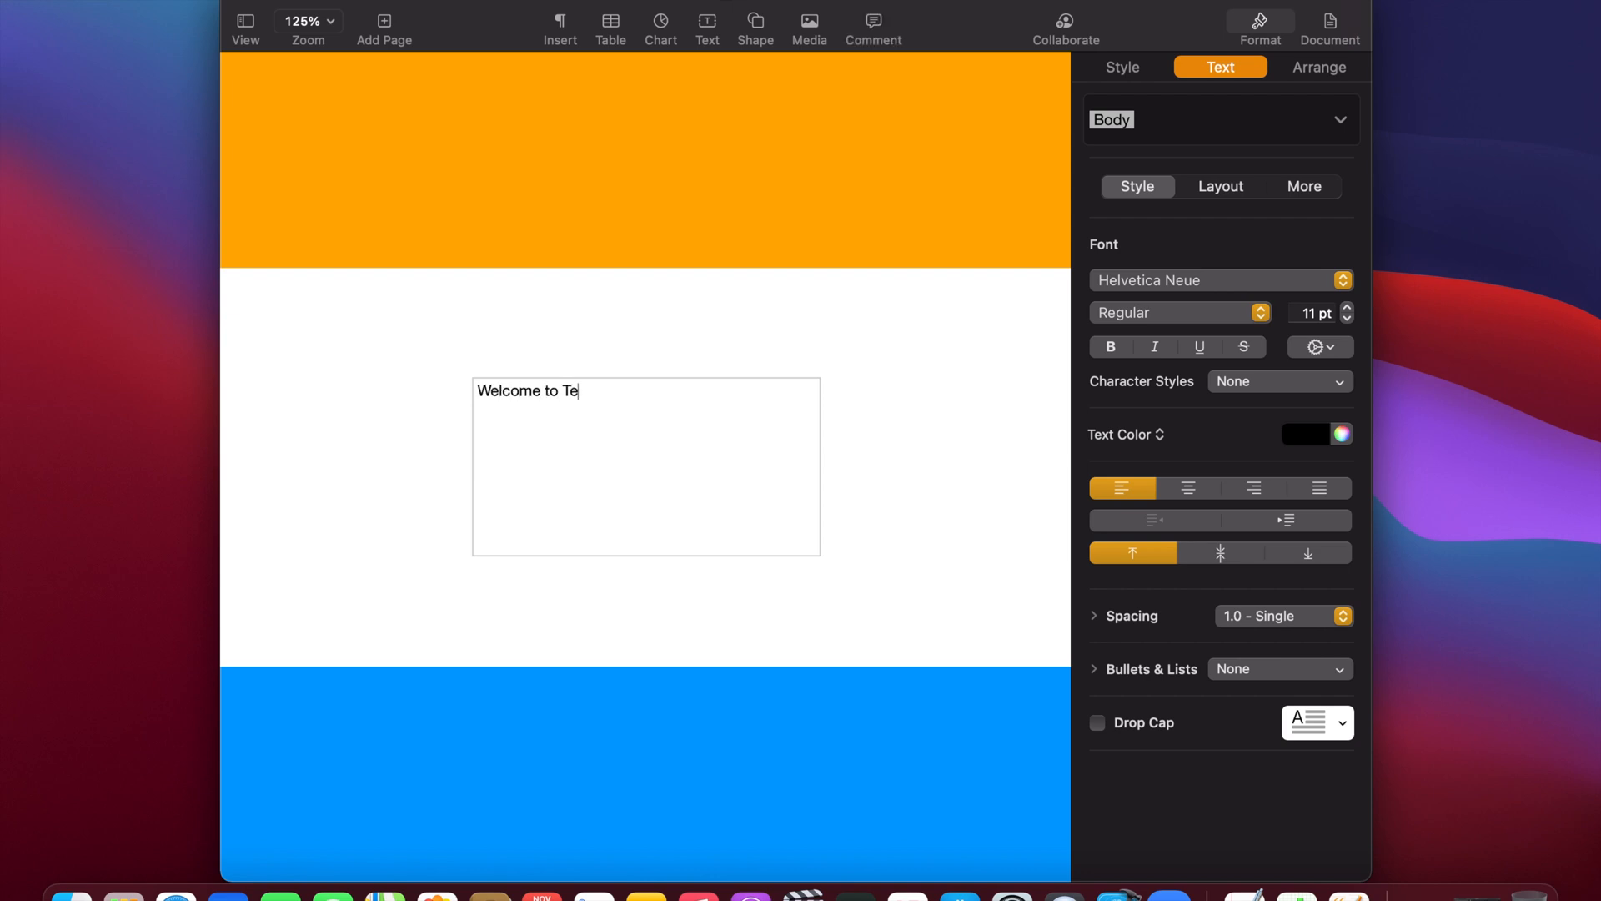
pyautogui.write('chnology Central!')
# - Set the font size of the whole welcome text to 53 pt
pyautogui.moveTo(710, 391); pyautogui.dragTo(468, 394)
pyautogui.click(1314, 312)
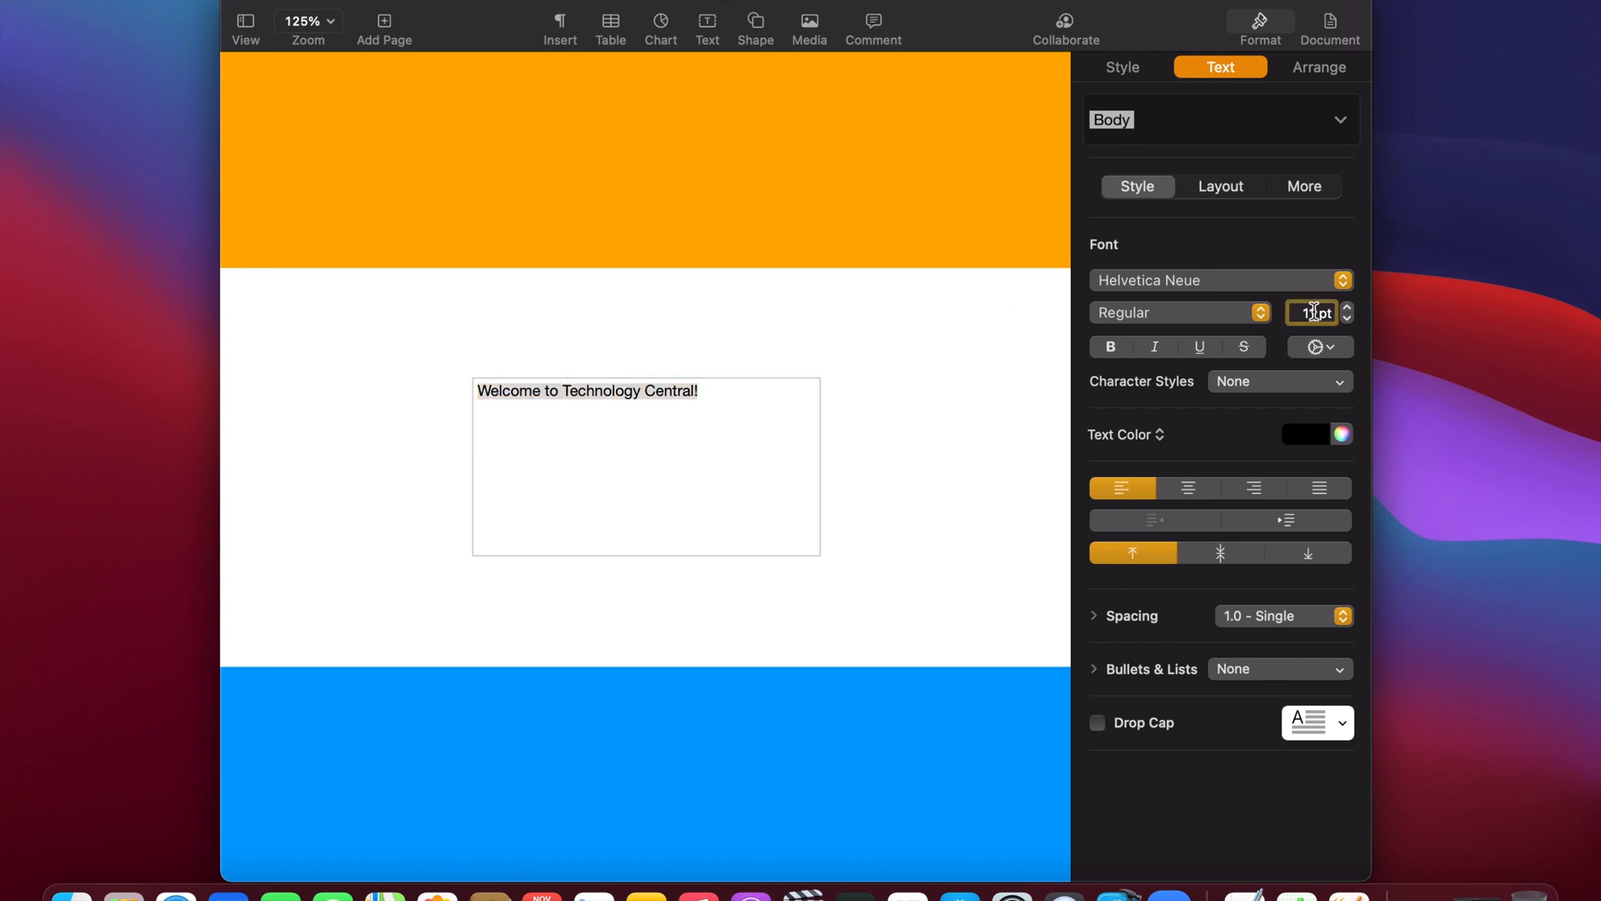
pyautogui.doubleClick(1314, 312)
pyautogui.write('53')
pyautogui.press('Return')
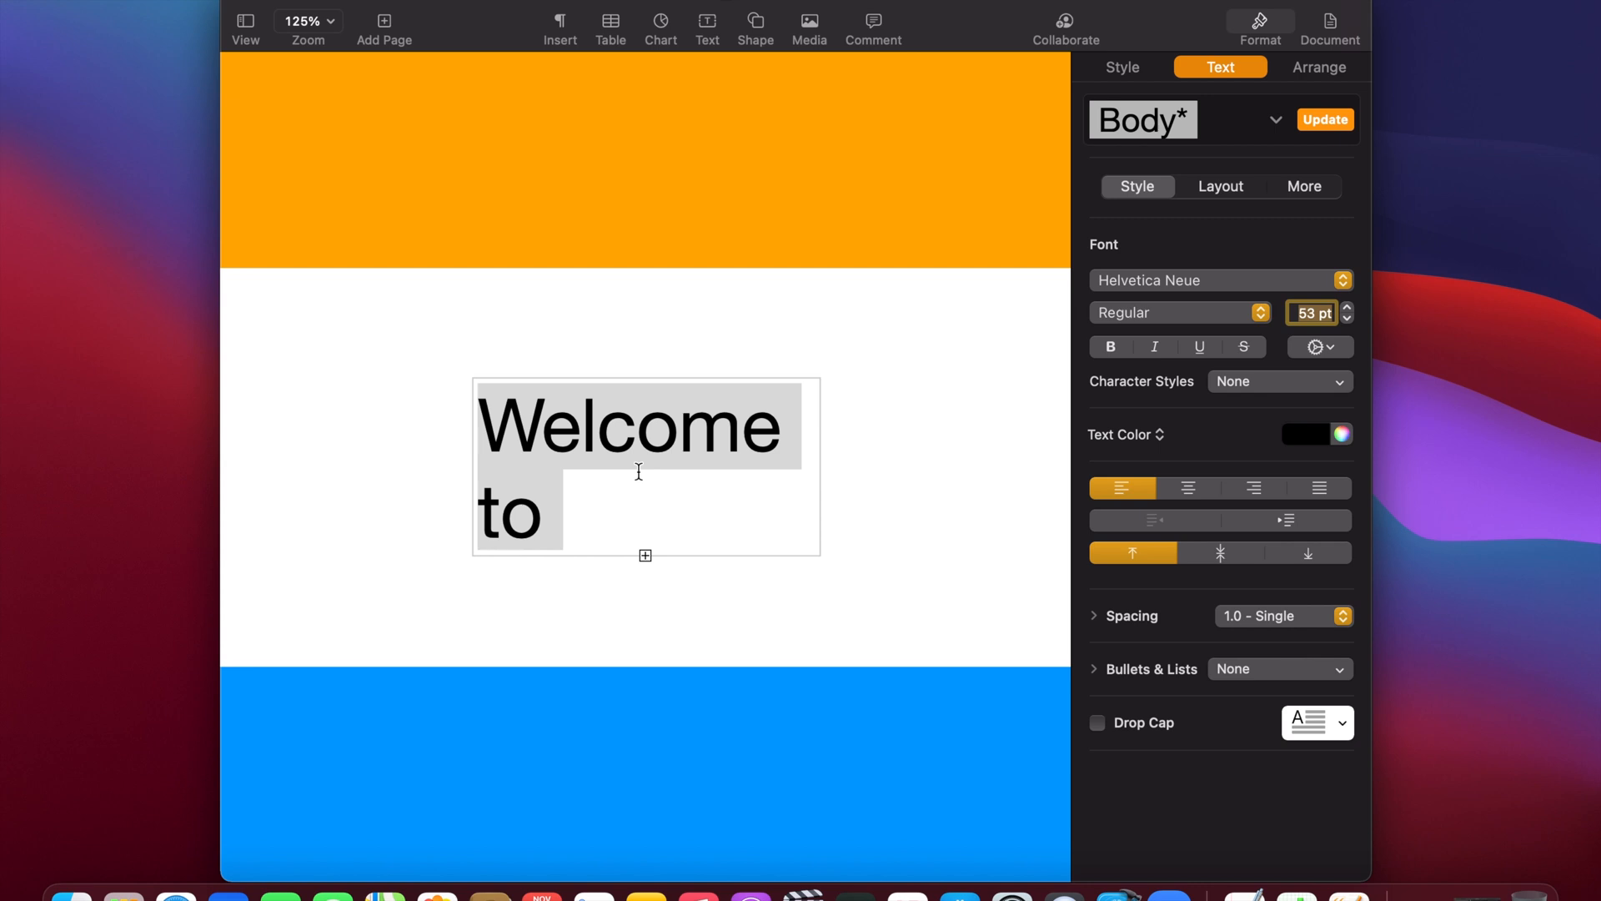
pyautogui.click(929, 499)
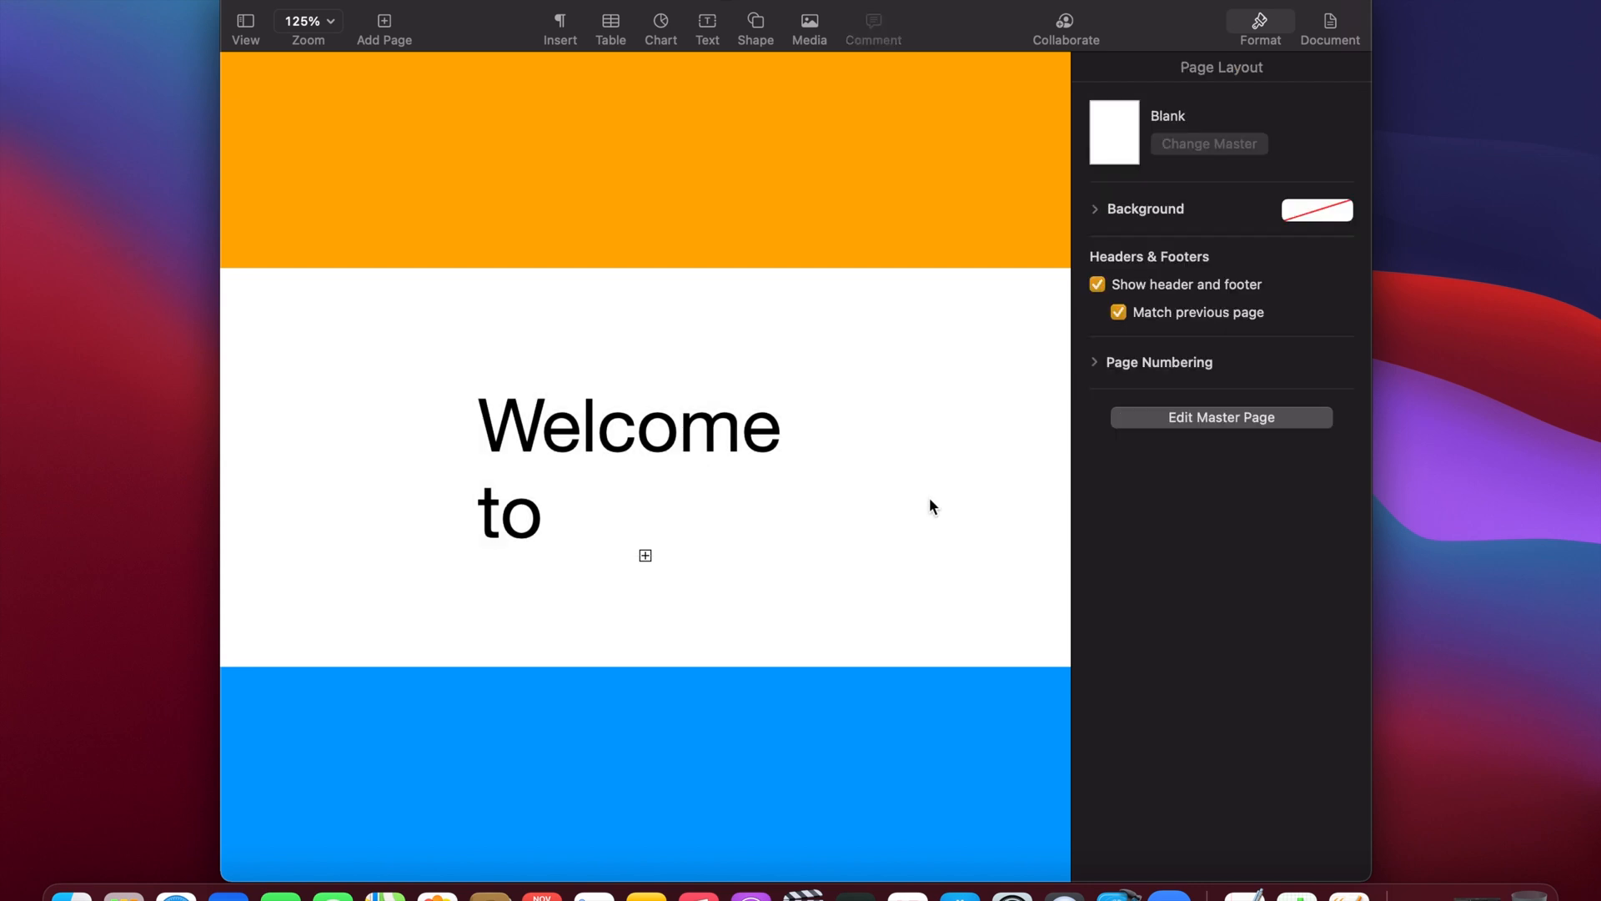
# - Enlarge and reposition the text box between the orange and blue bands so the entire welcome text fits on three lines
pyautogui.click(619, 425)
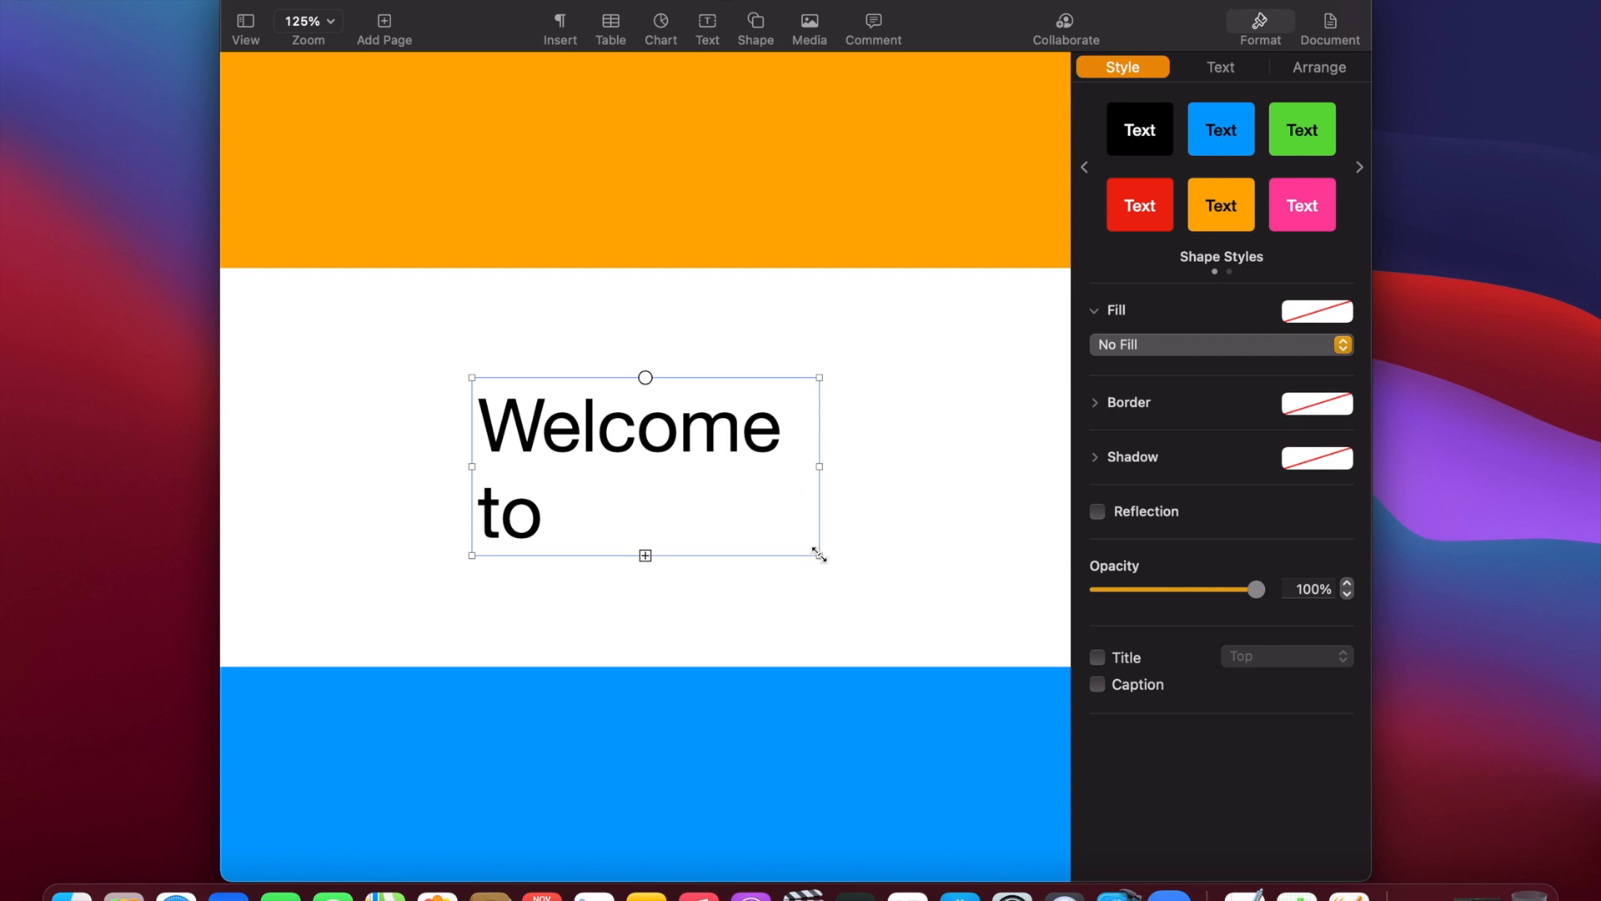
pyautogui.moveTo(819, 555); pyautogui.dragTo(945, 627)
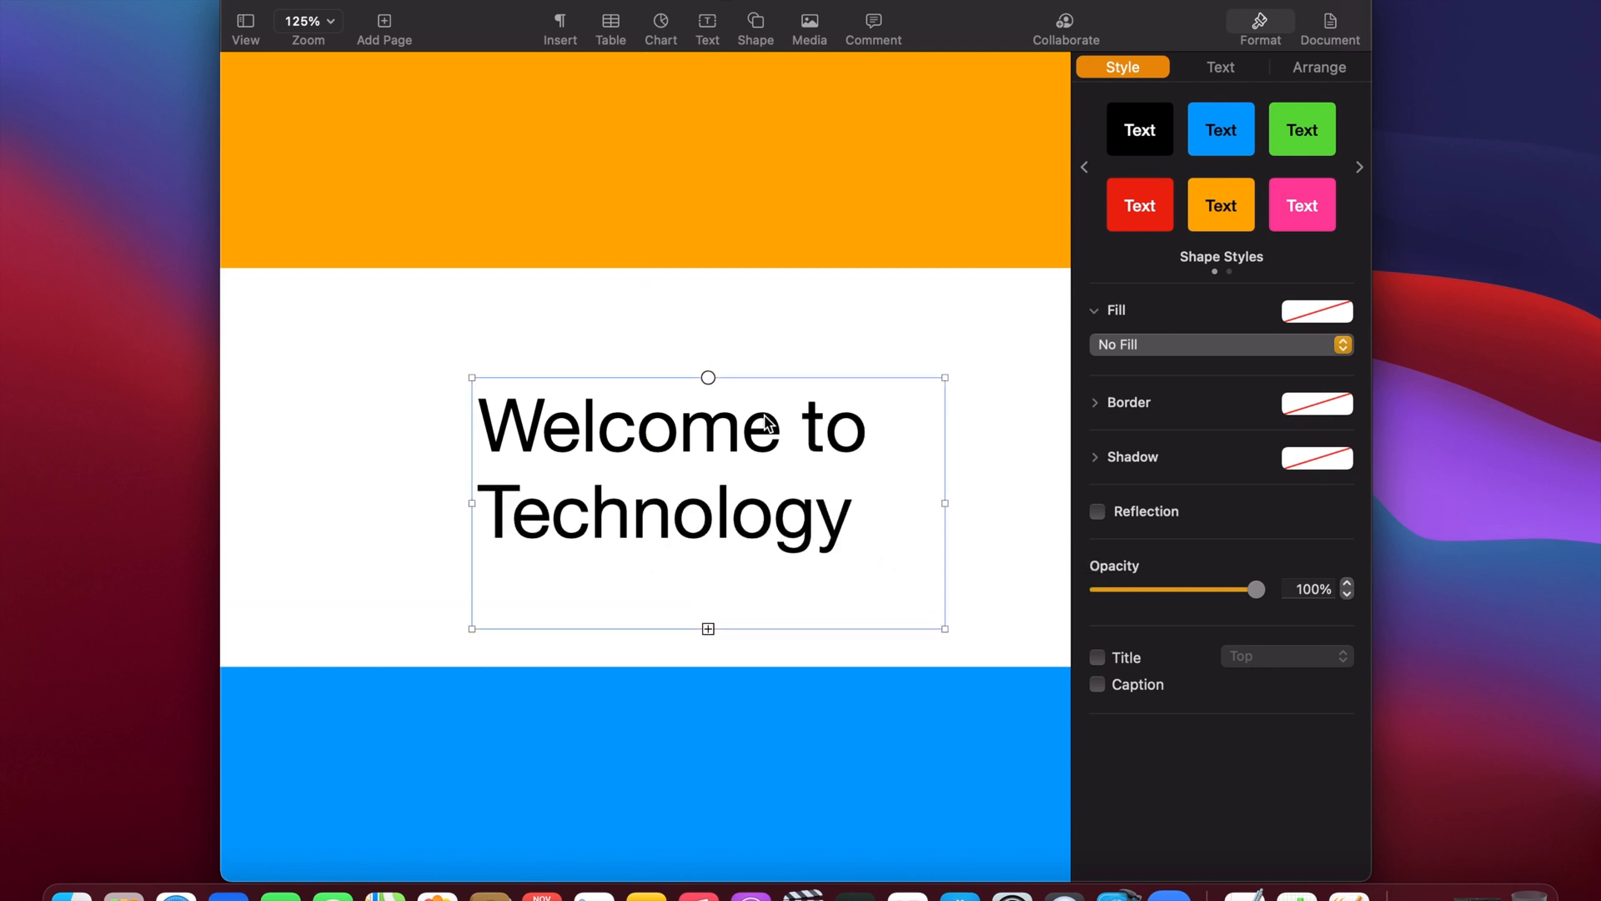
pyautogui.moveTo(713, 442); pyautogui.dragTo(649, 372)
pyautogui.moveTo(882, 557); pyautogui.dragTo(914, 596)
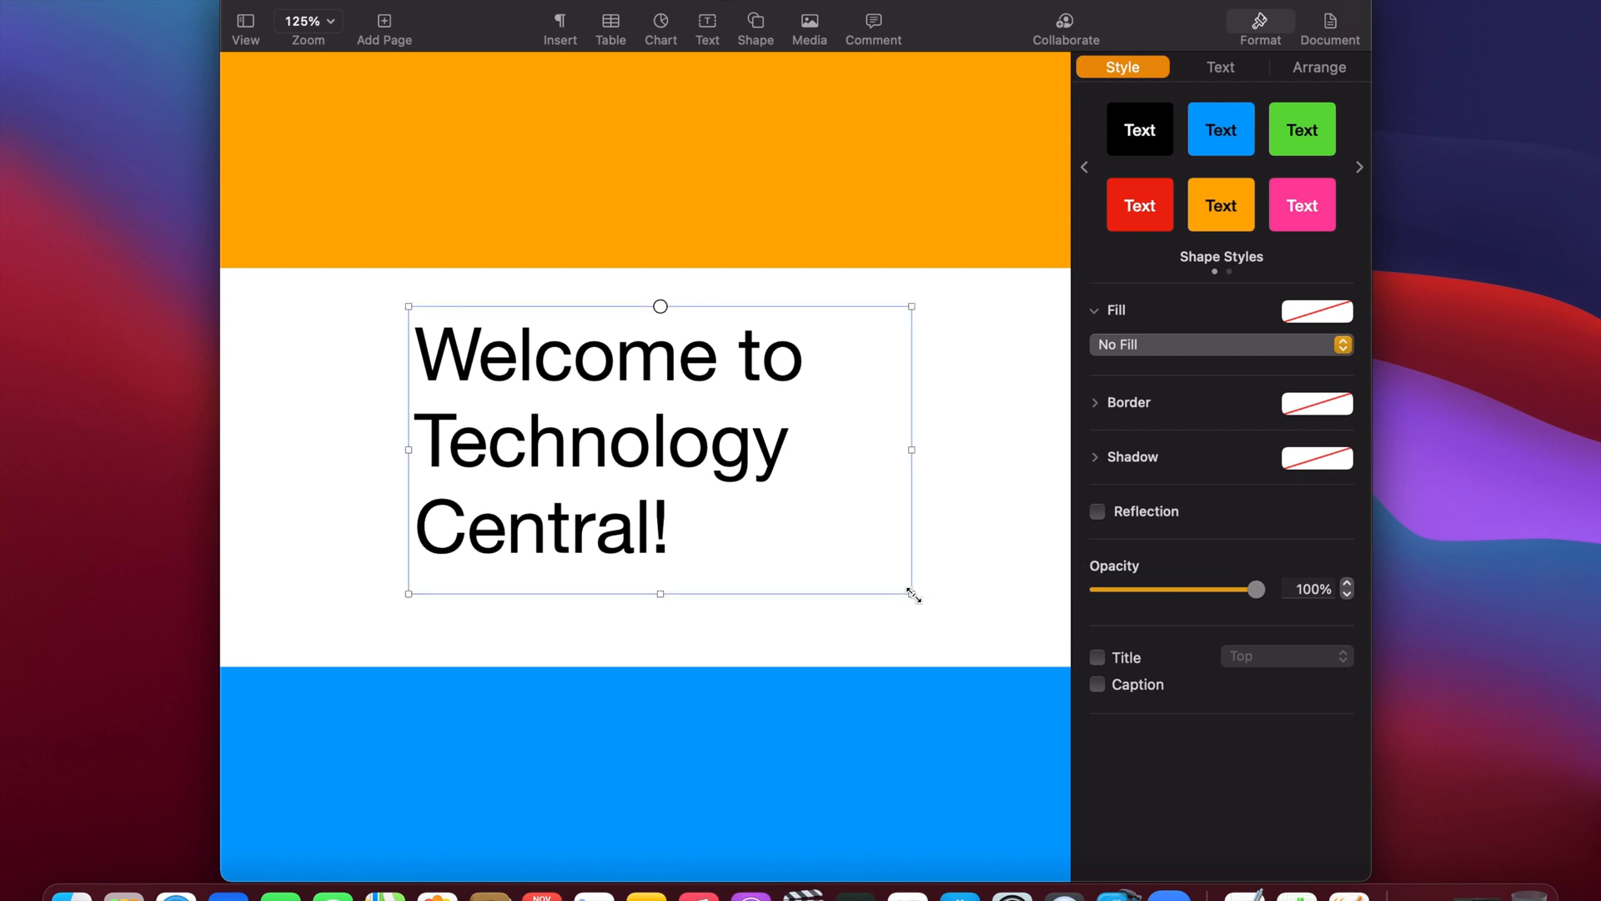
pyautogui.click(977, 443)
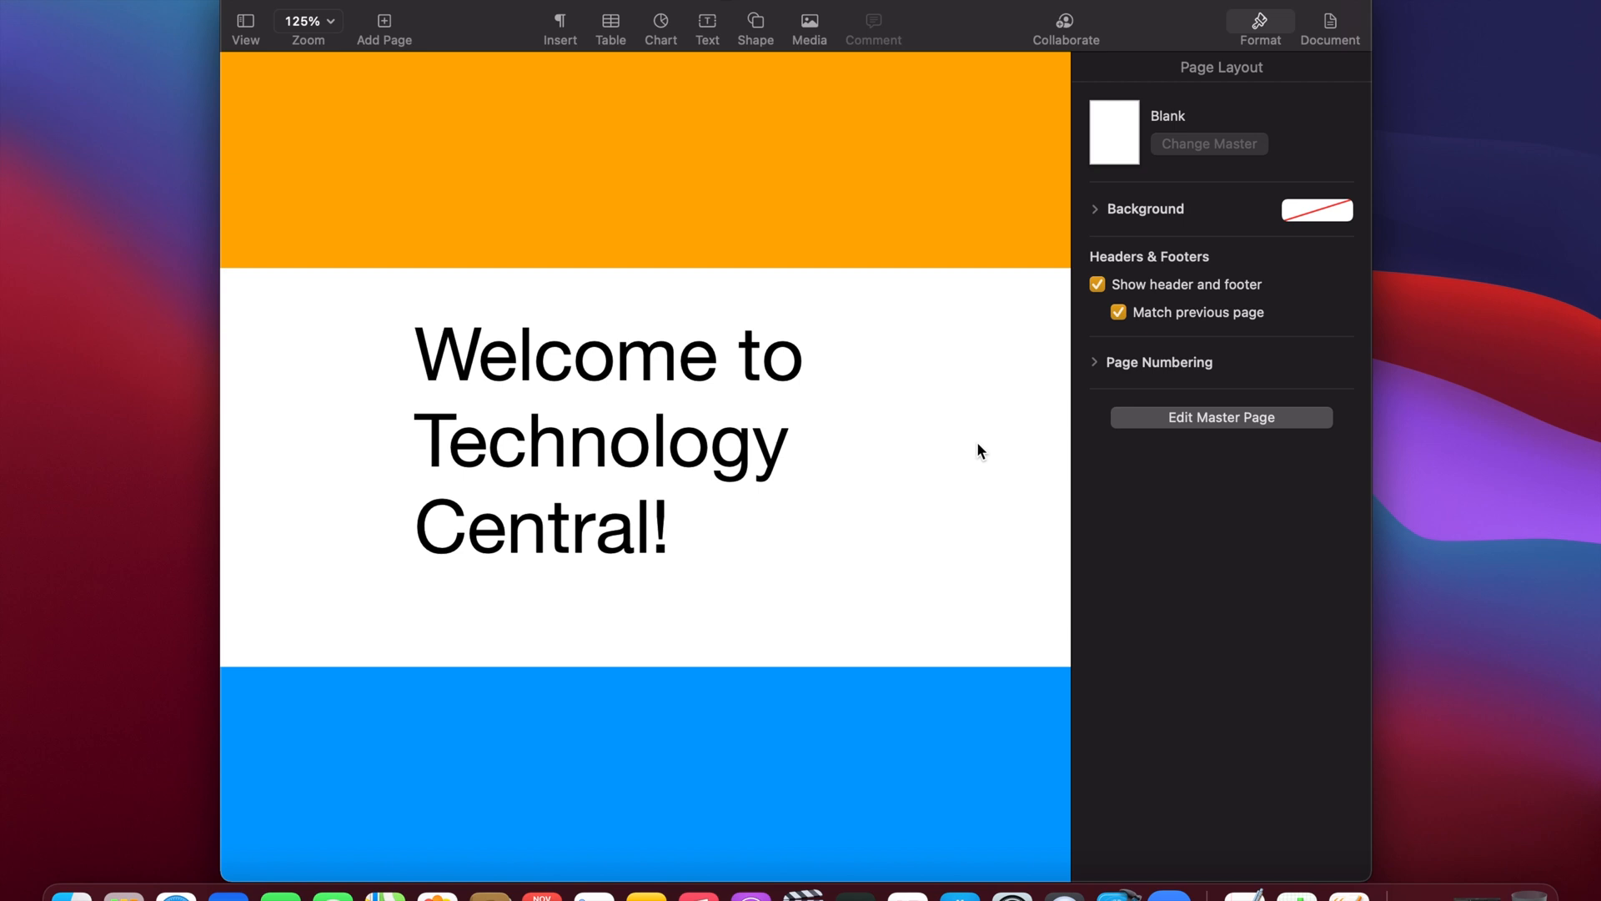
# - Show the page thumbnails and set the document zoom to 100%
pyautogui.click(247, 27)
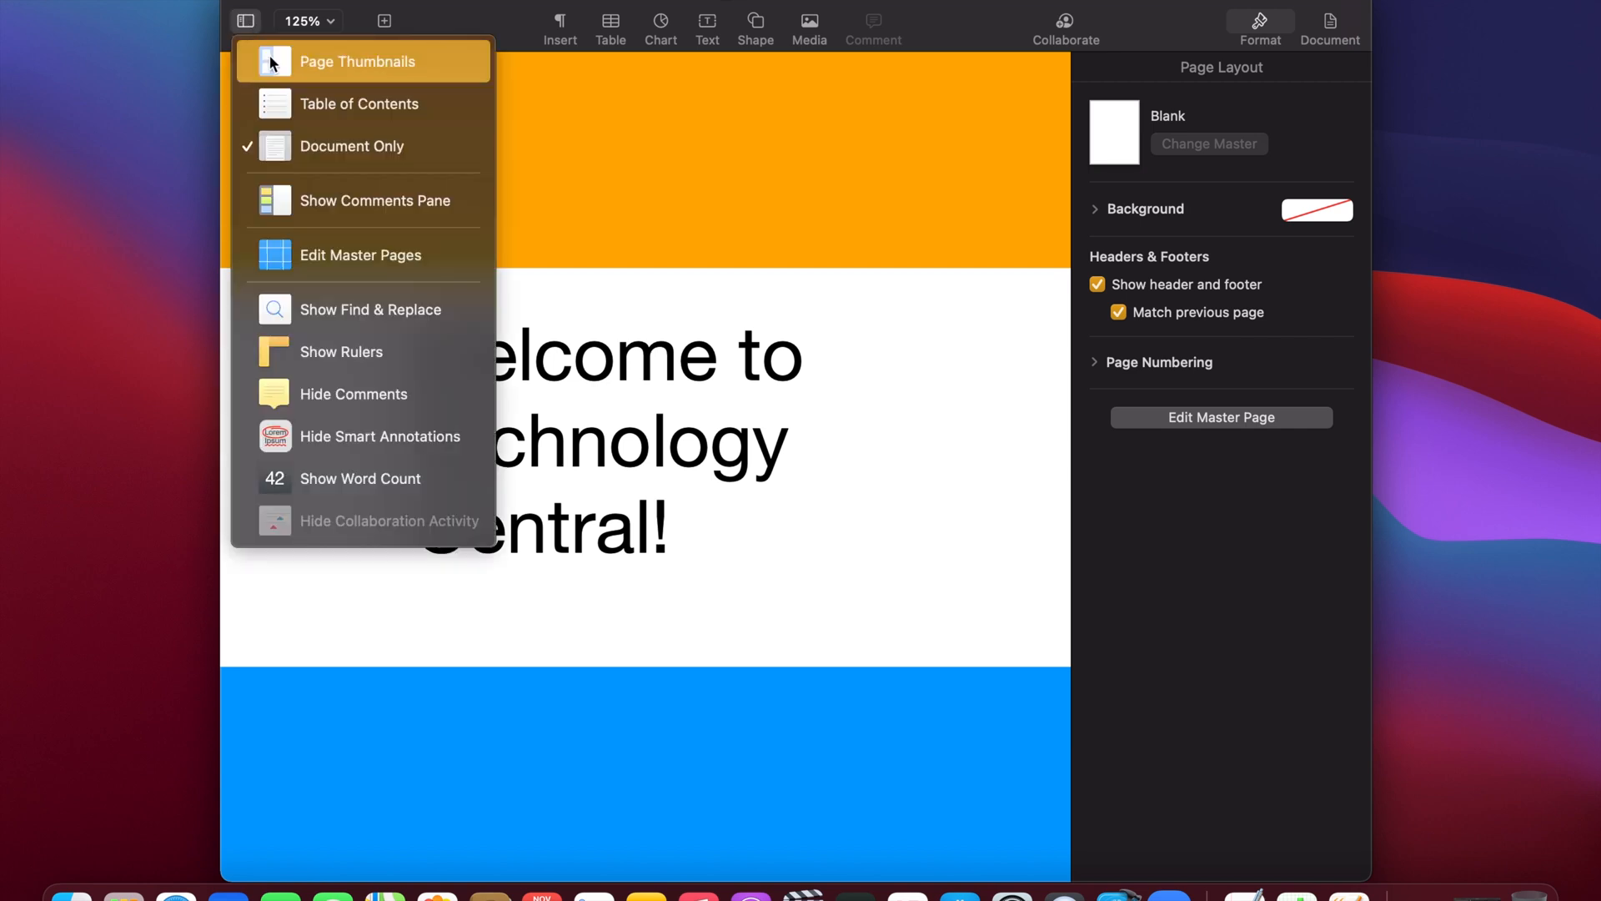
pyautogui.click(271, 64)
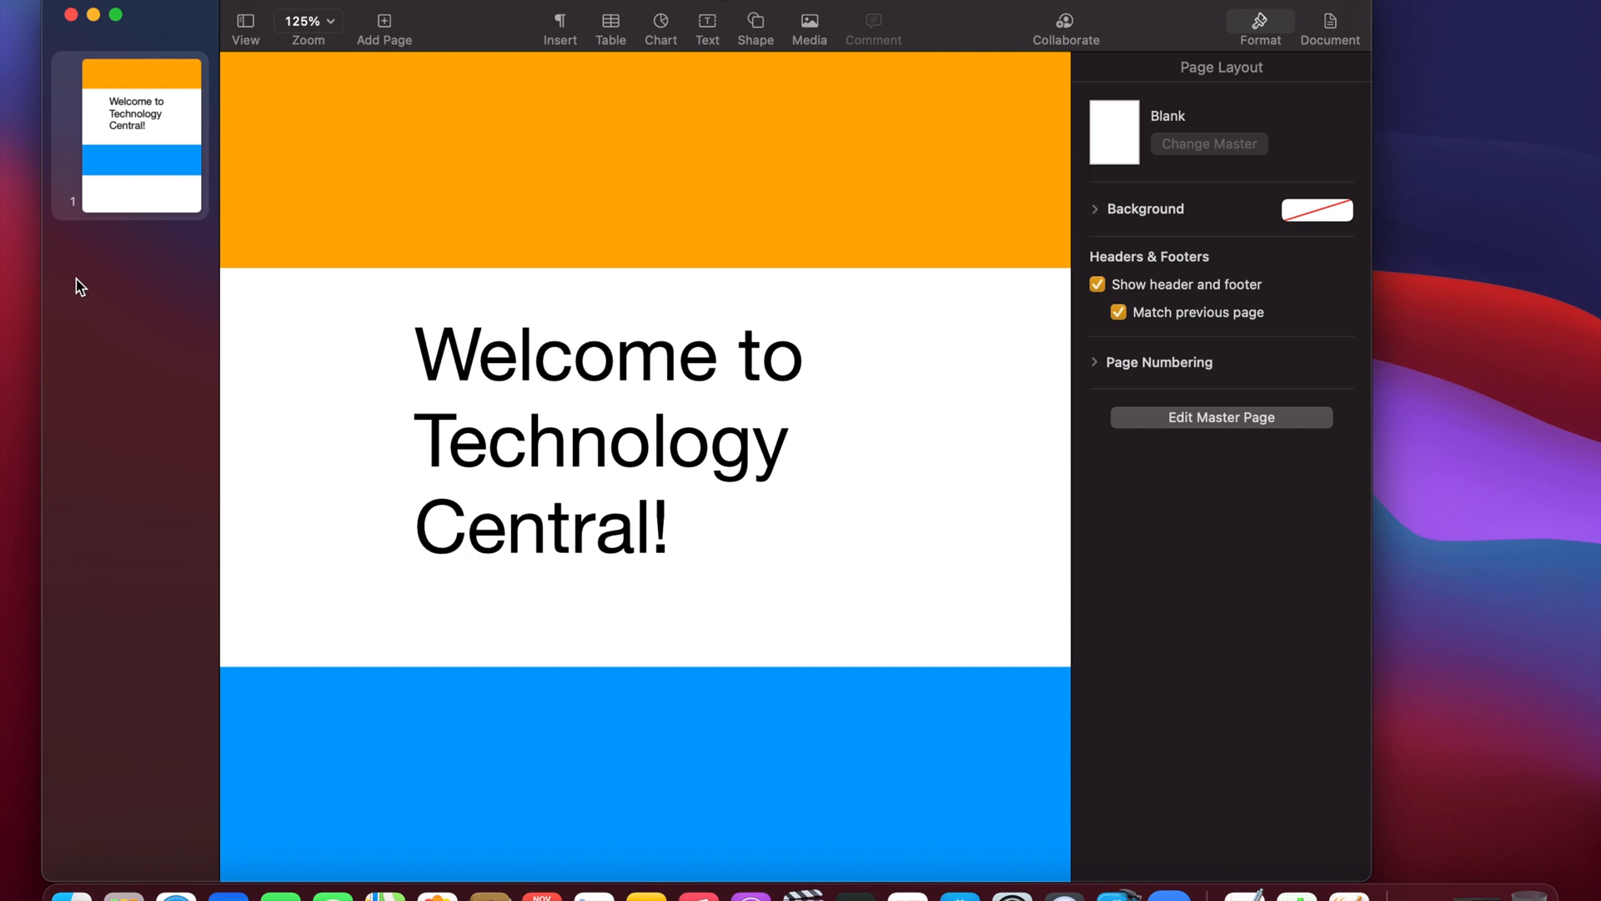
pyautogui.click(332, 27)
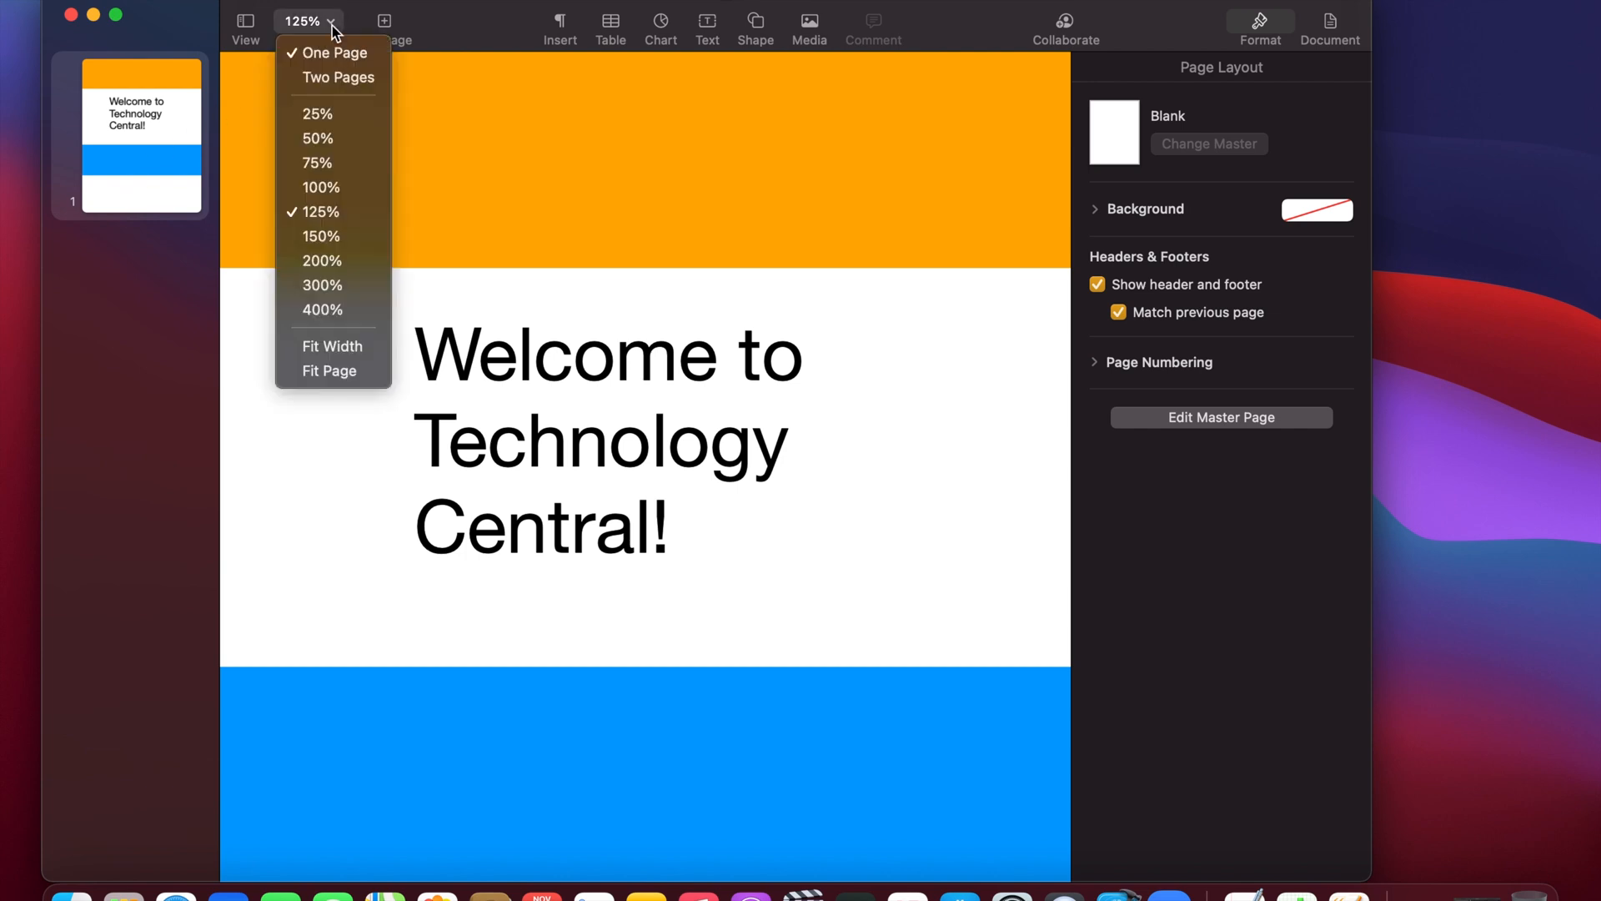
pyautogui.click(308, 190)
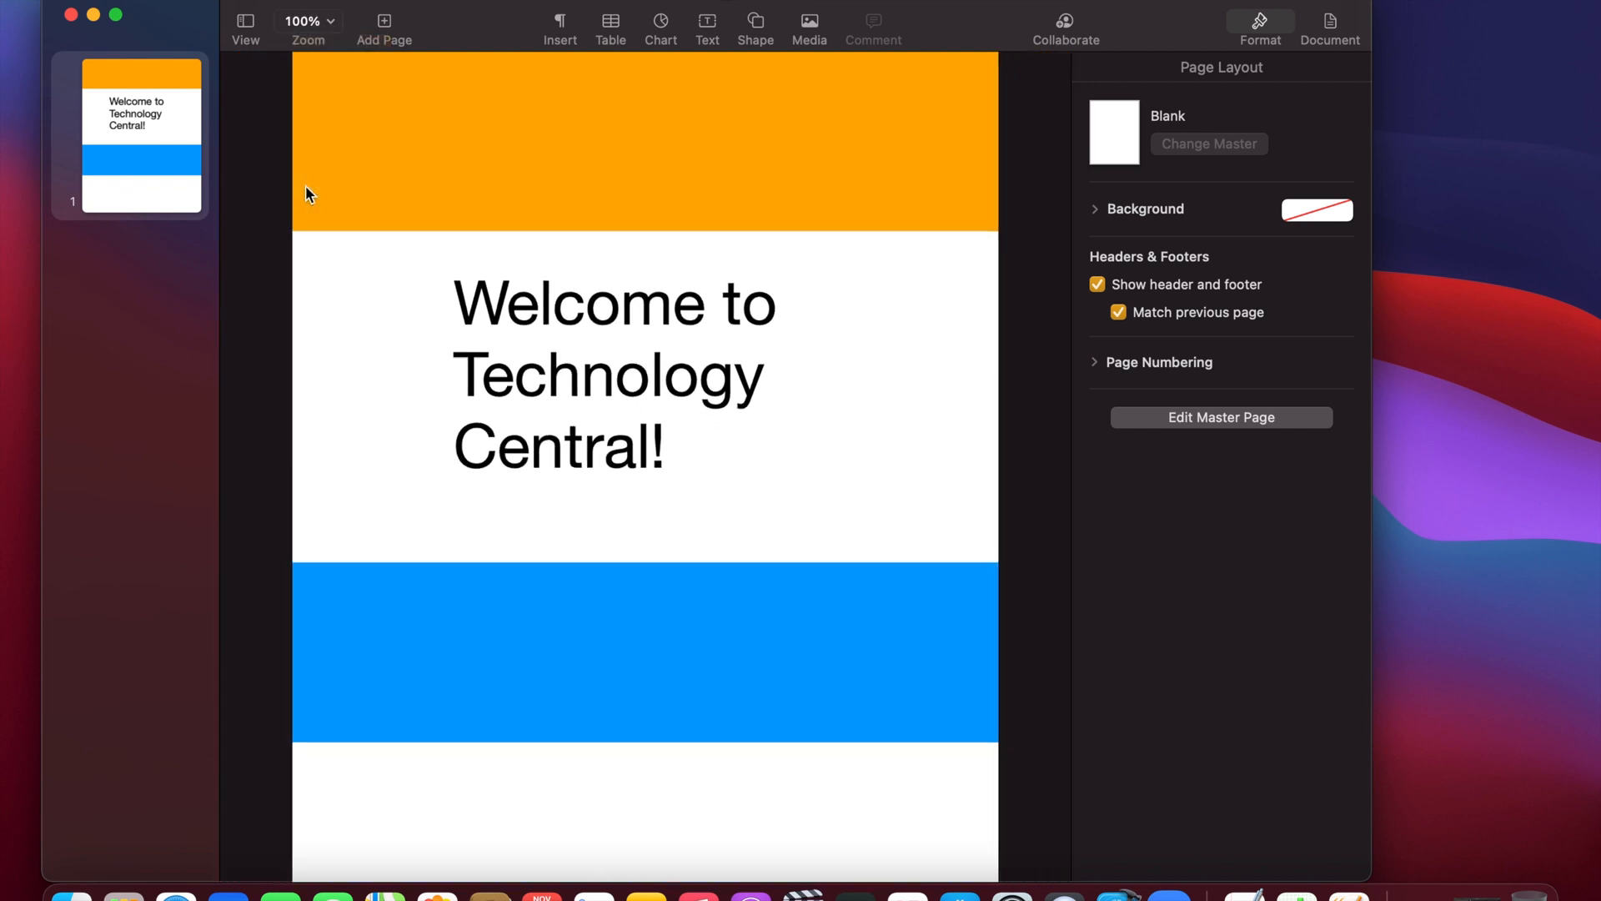